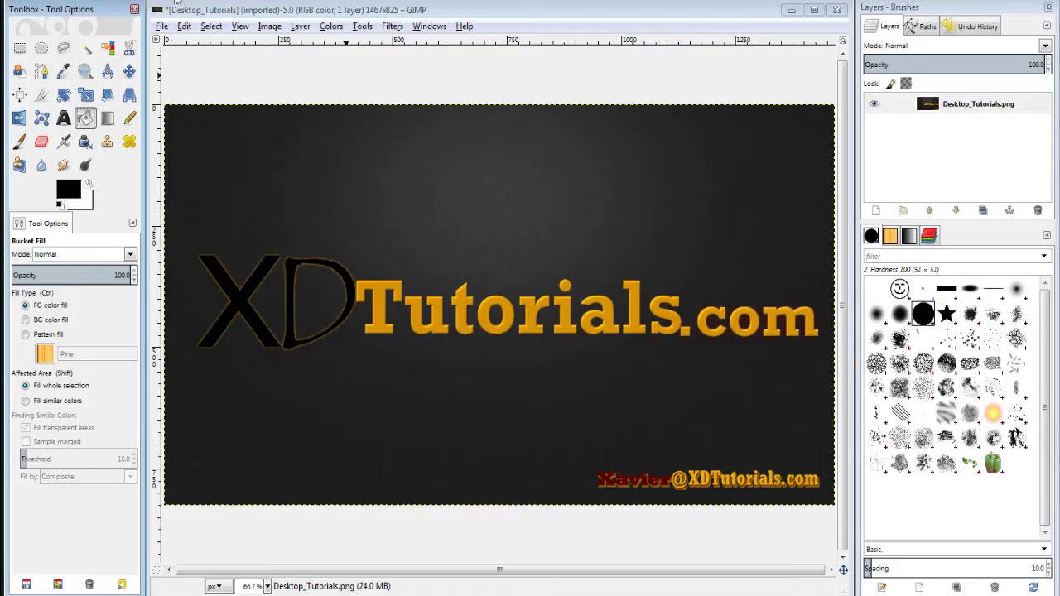
- Open the Select menu on the XDTutorials.com logo image
left_click(213, 27)
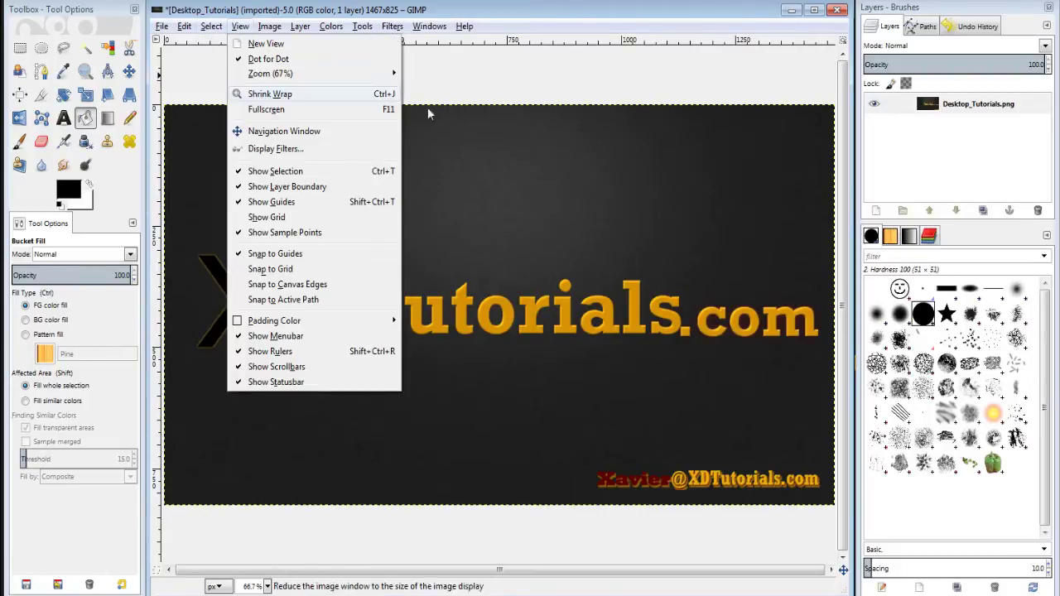
left_click(460, 195)
right_click(460, 196)
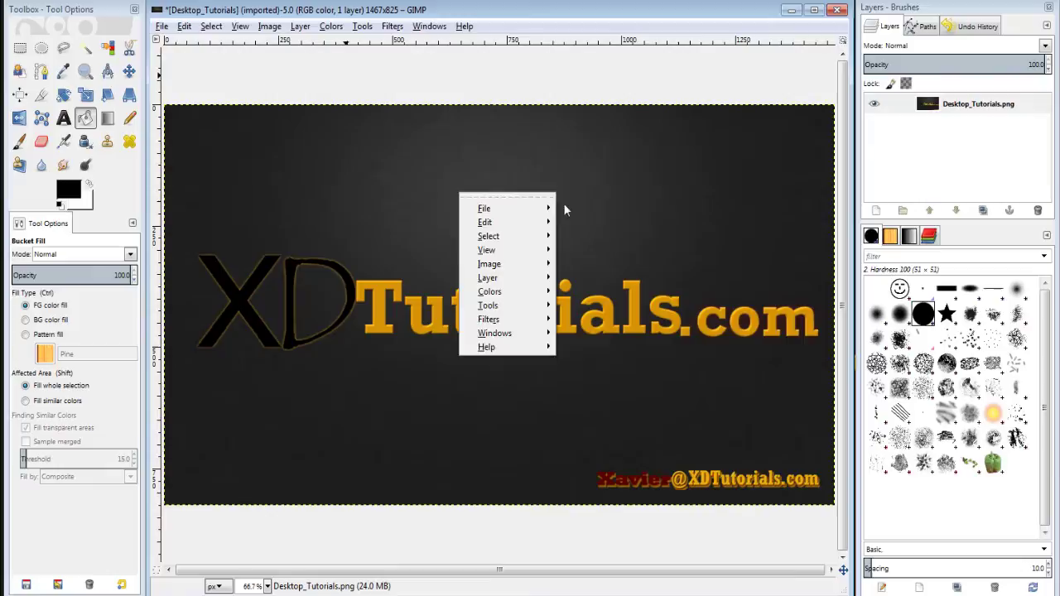
mouse_move(528, 243)
left_click(216, 29)
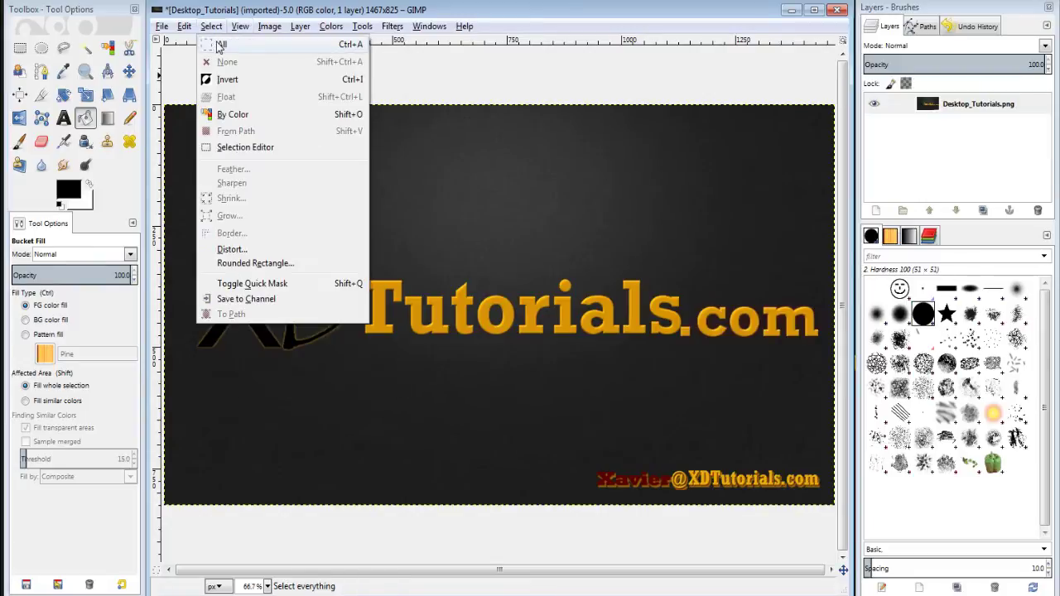
left_click(220, 47)
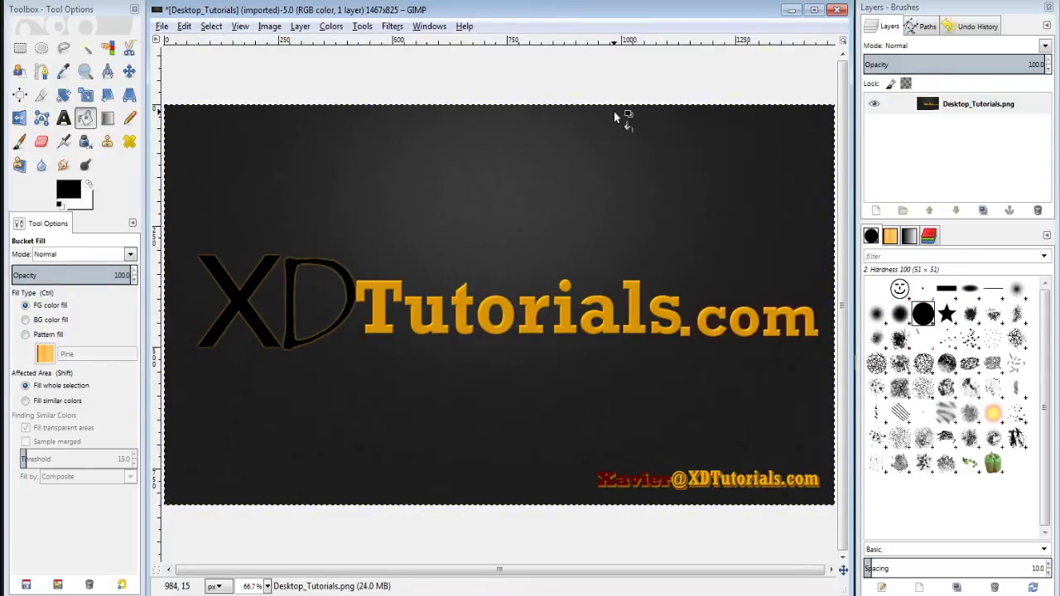
left_click(210, 28)
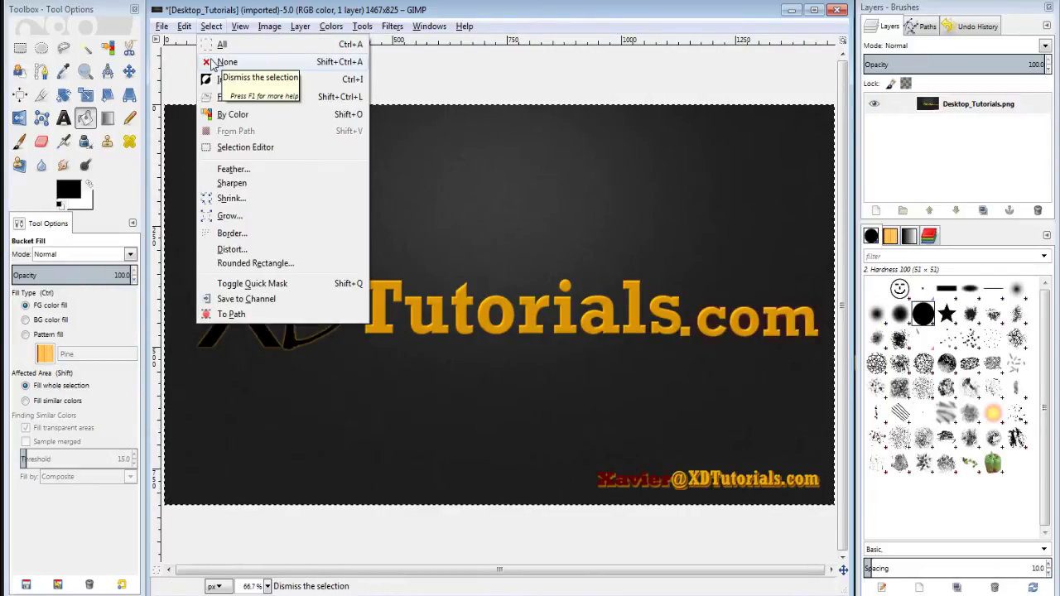
left_click(214, 63)
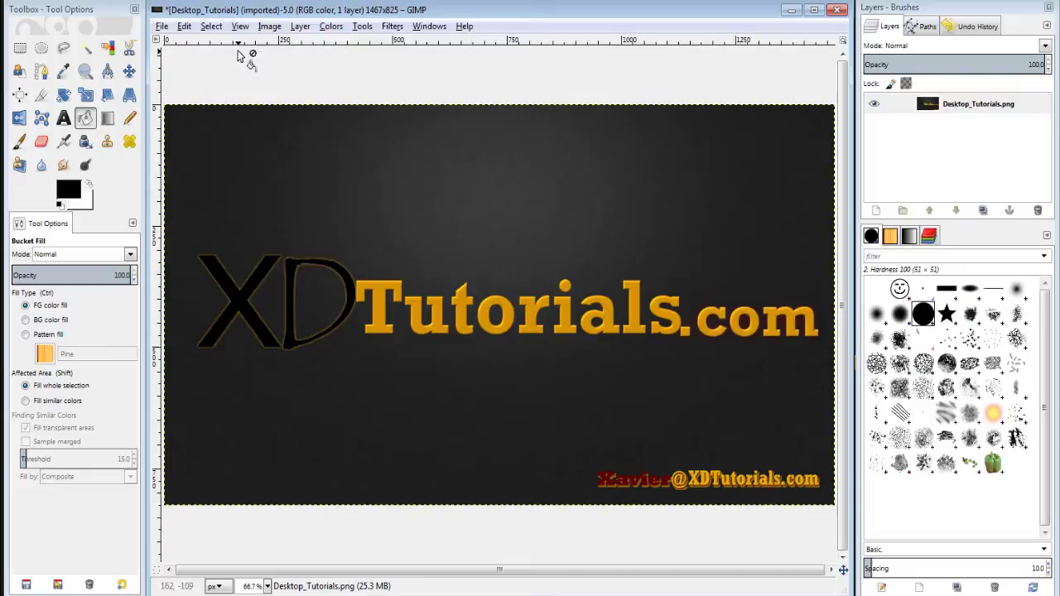
left_click(211, 27)
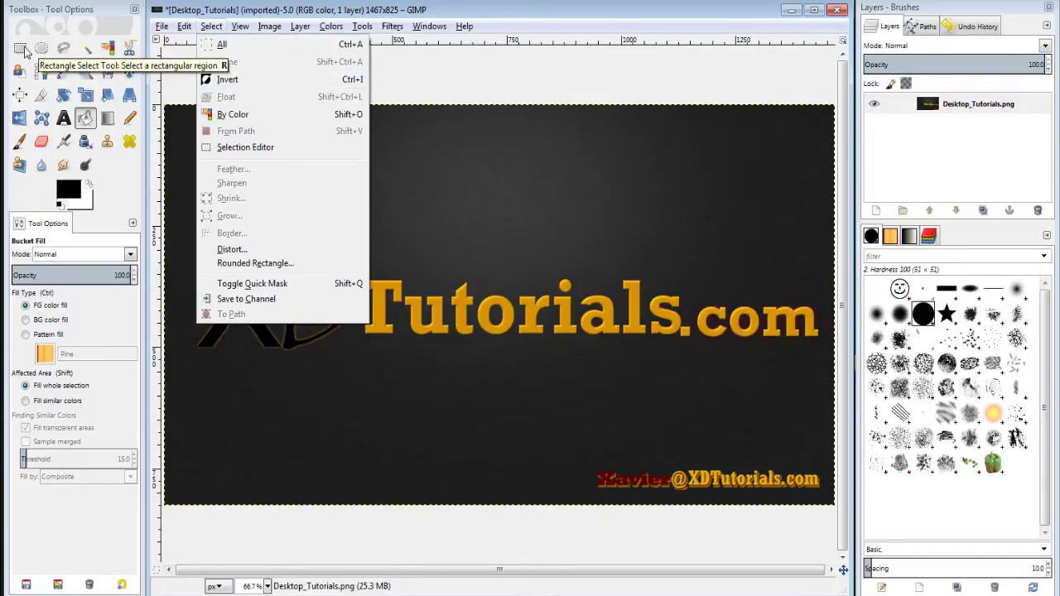
- Select a rectangle over part of the word 'Tutorials' and bucket-fill it black
left_click(20, 47)
left_click(20, 48)
left_click_drag(443, 229, 637, 388)
left_click(87, 119)
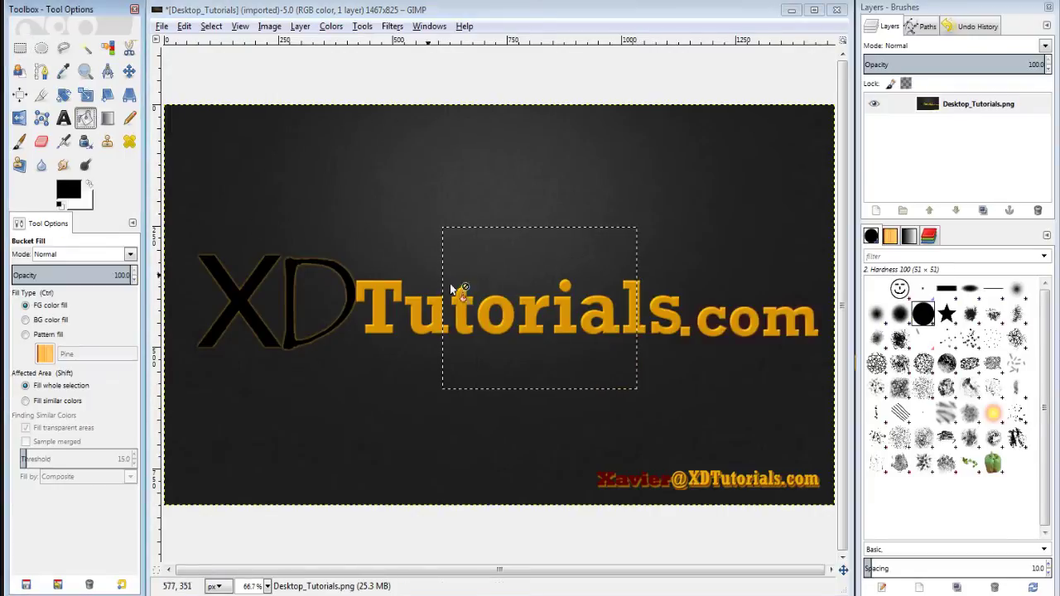
left_click(506, 279)
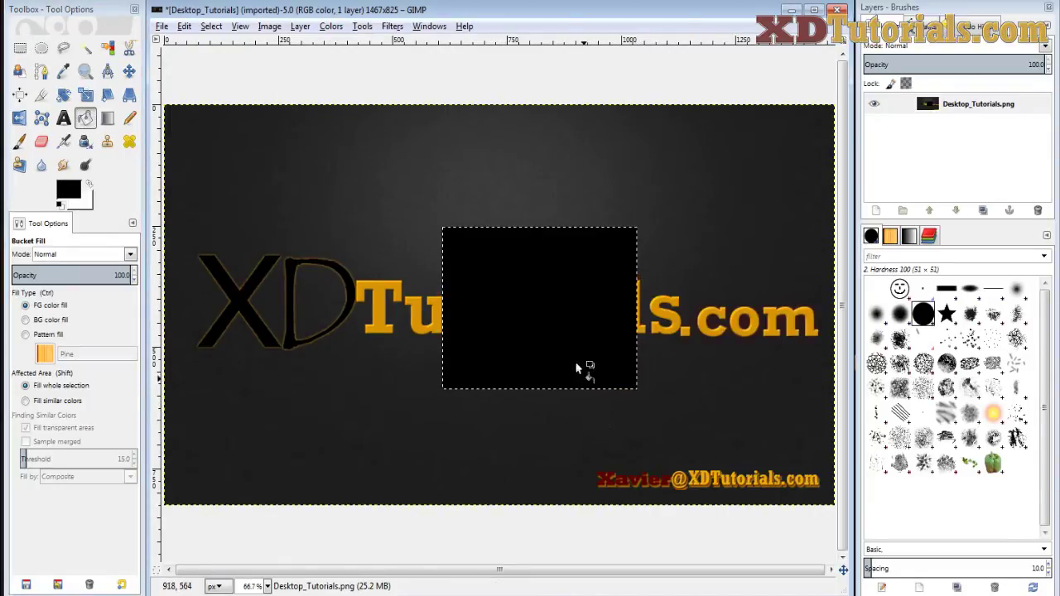
- Invert the selection and fill everything outside the black rectangle white
left_click(209, 27)
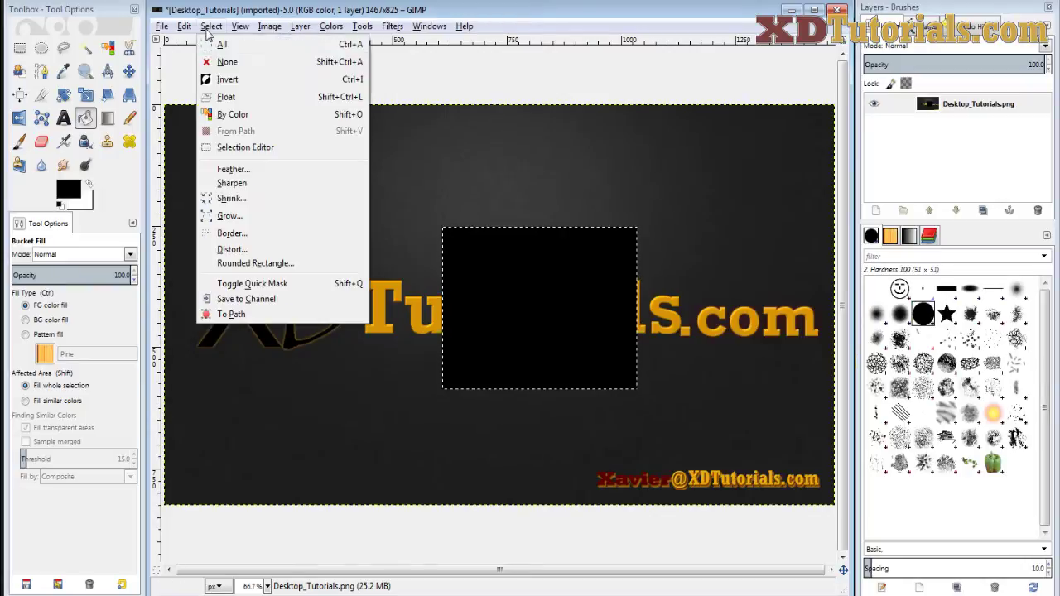
left_click(228, 79)
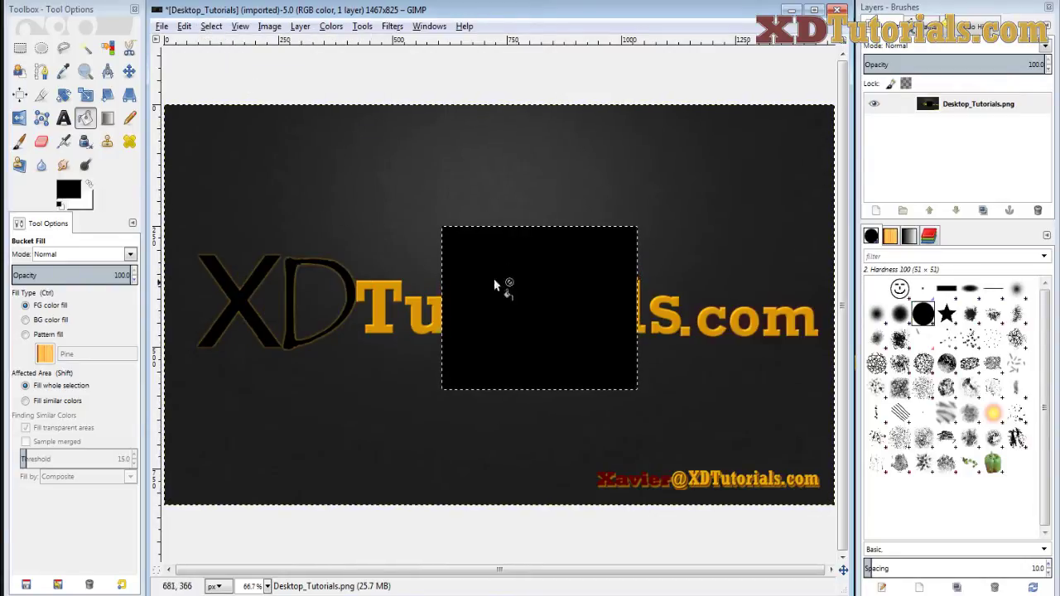
left_click(89, 184)
left_click(288, 189)
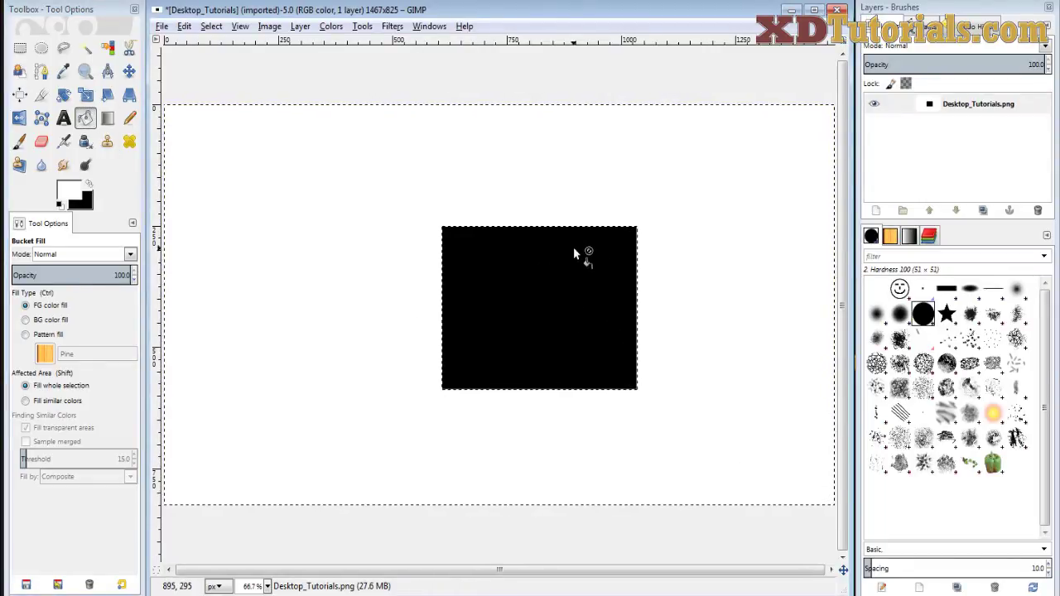
- Invert back, fill the black rectangle white, and select the whole image
left_click(203, 26)
left_click(208, 78)
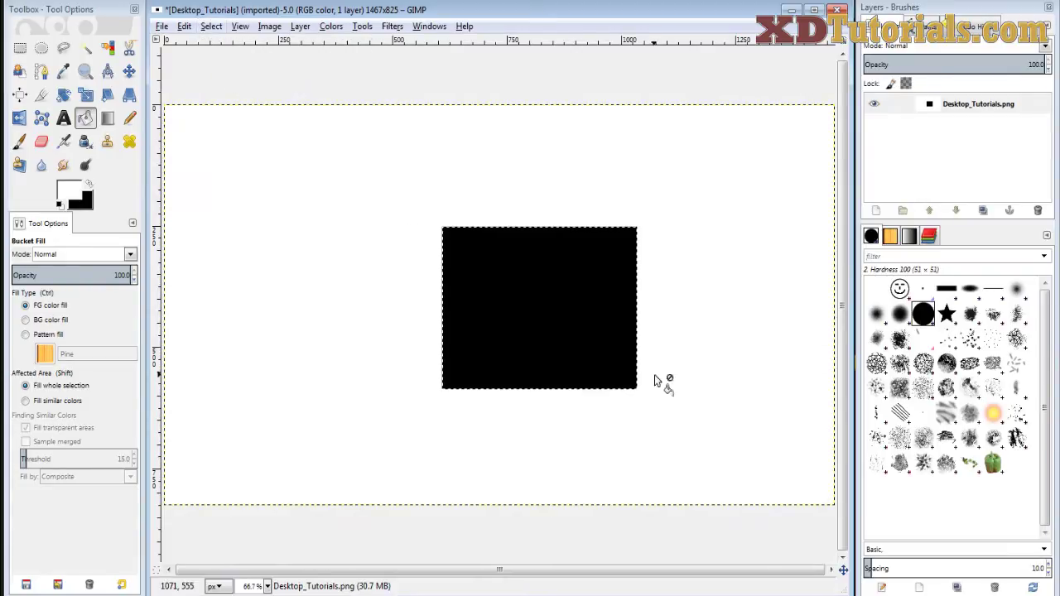
left_click(548, 286)
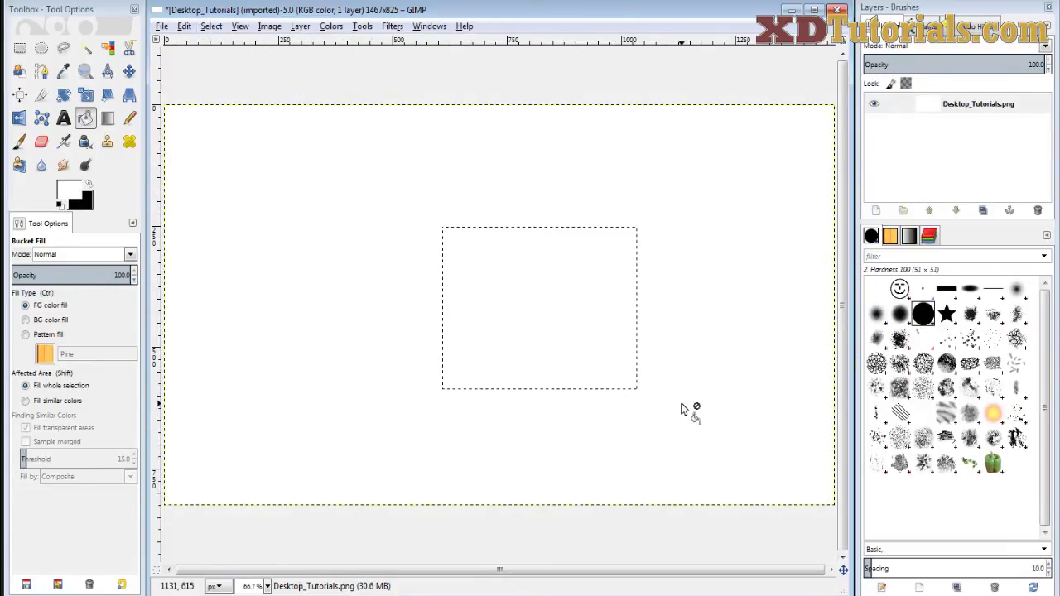
key("ctrl+a")
left_click(211, 27)
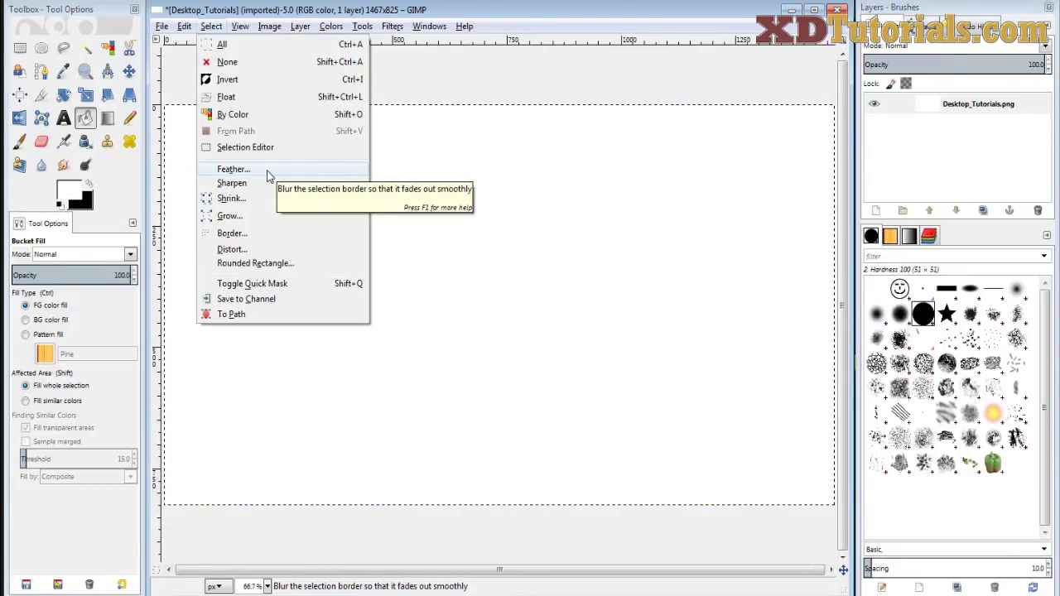
- Select a rectangle in the middle of the canvas and feather it by 50 px
left_click(23, 52)
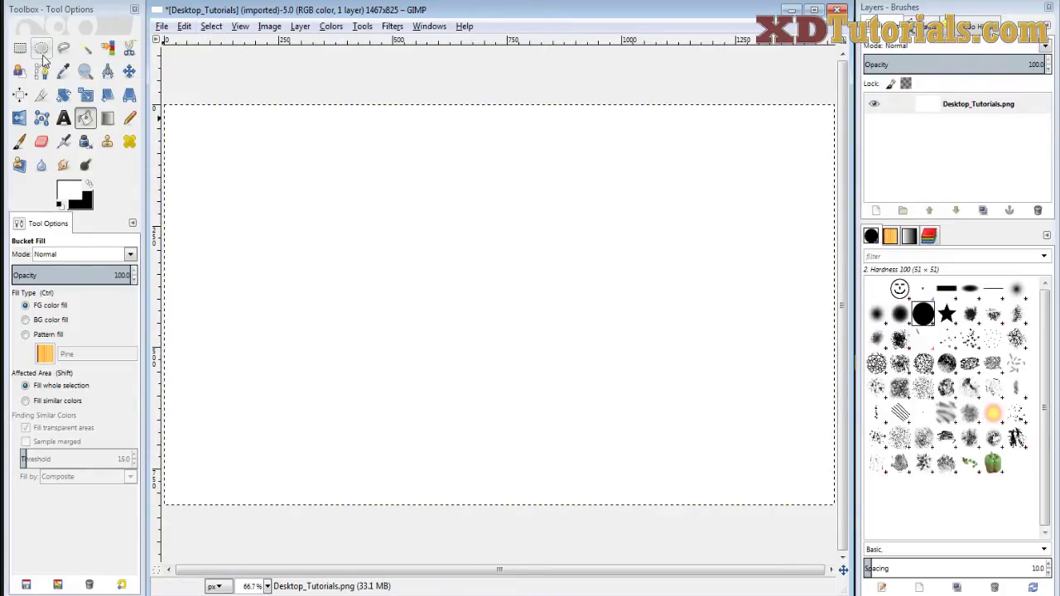
left_click(20, 48)
left_click_drag(419, 217, 604, 389)
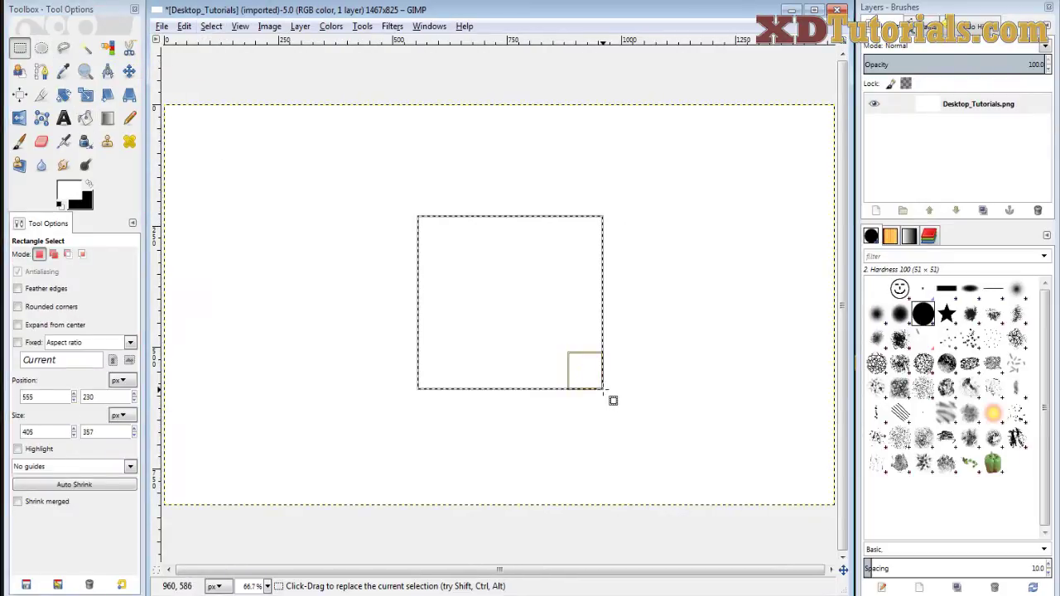
left_click(211, 26)
left_click(259, 169)
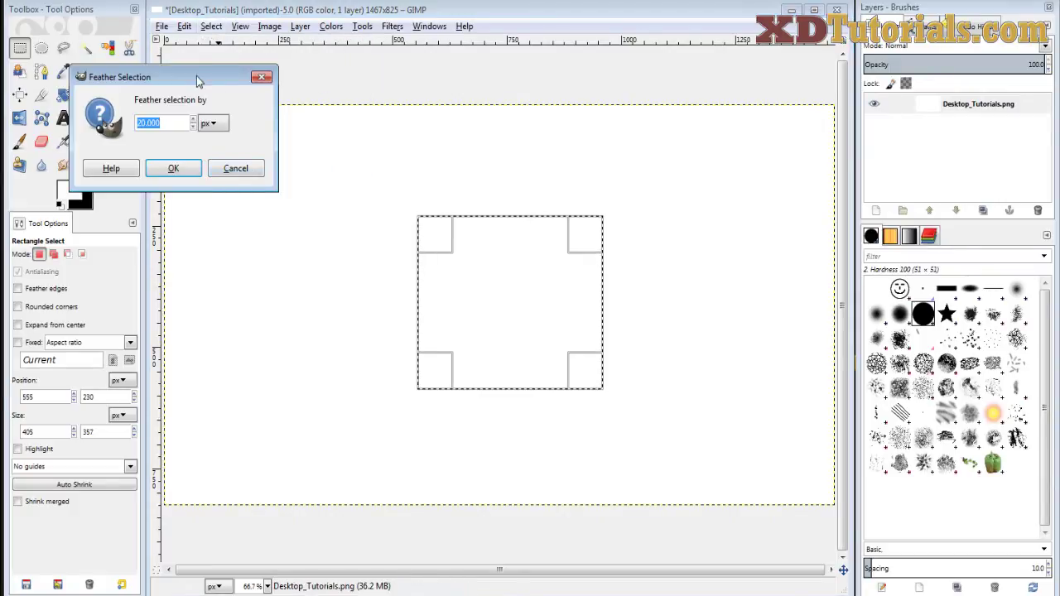
left_click_drag(197, 80, 341, 95)
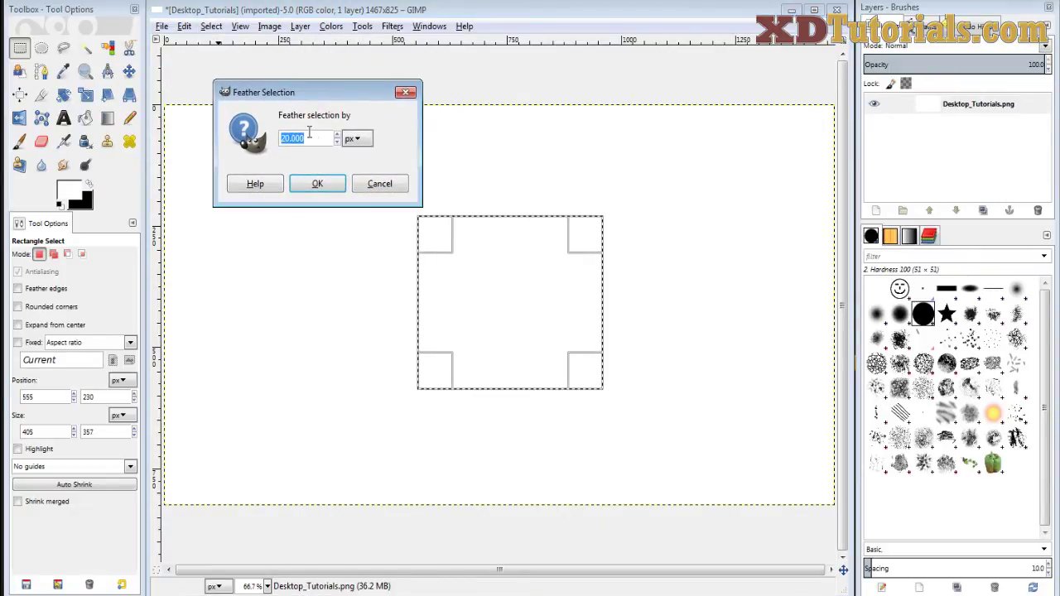
type("50")
left_click(324, 184)
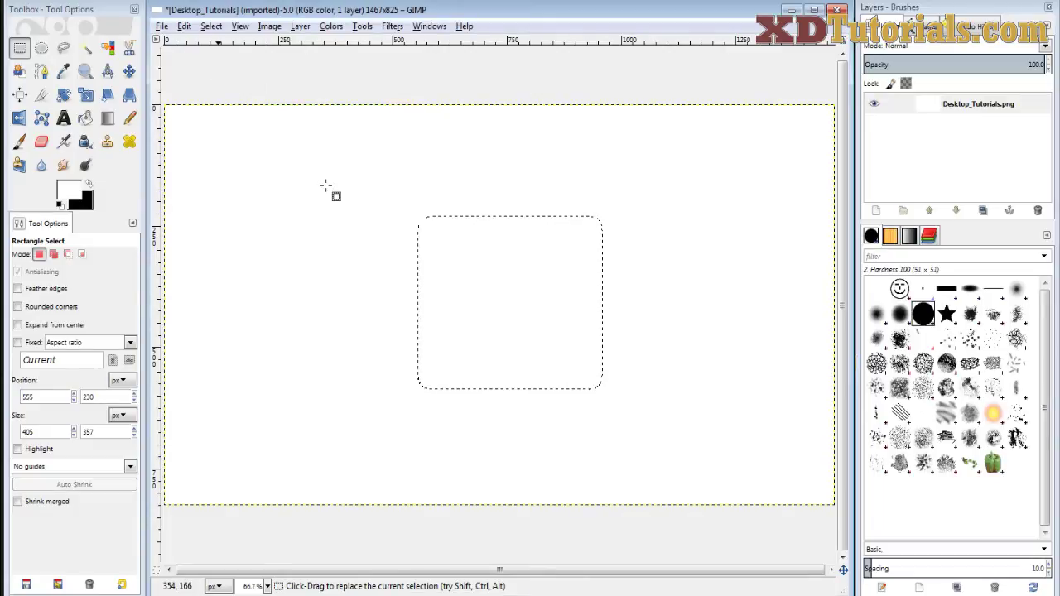
- Bucket-fill the feathered selection black and clear the selection
left_click(88, 183)
left_click(85, 118)
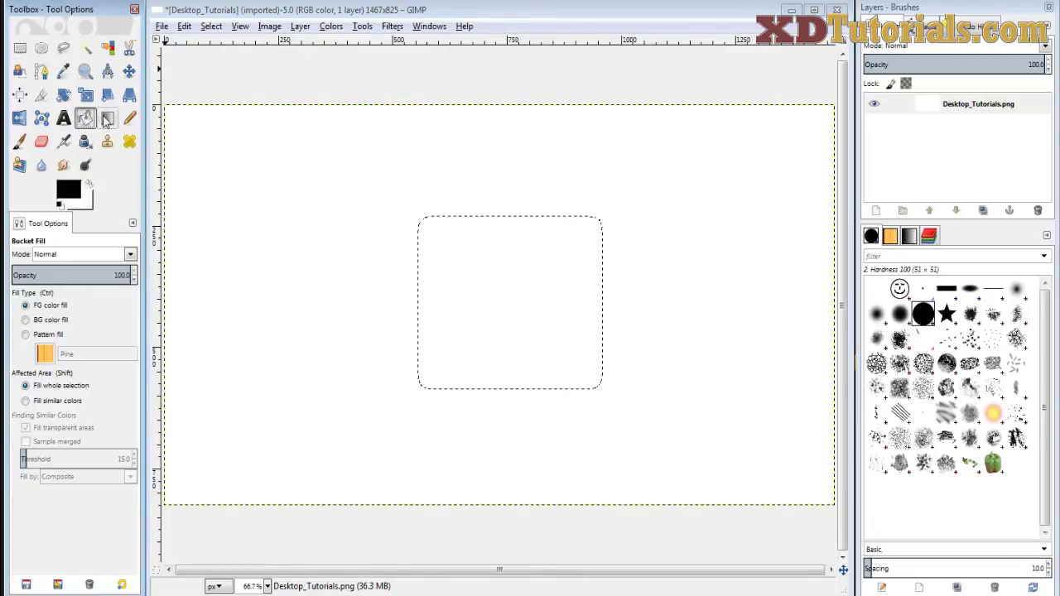
left_click(497, 304)
key("ctrl+shift+a")
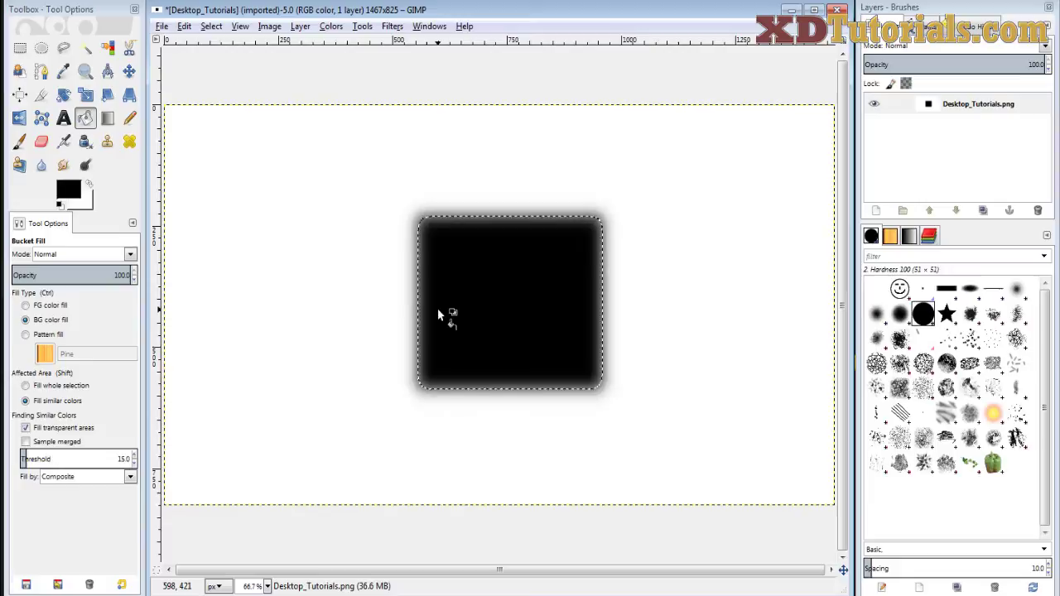
- Zoom in to inspect the square's soft edge, then undo the black fill
key("2")
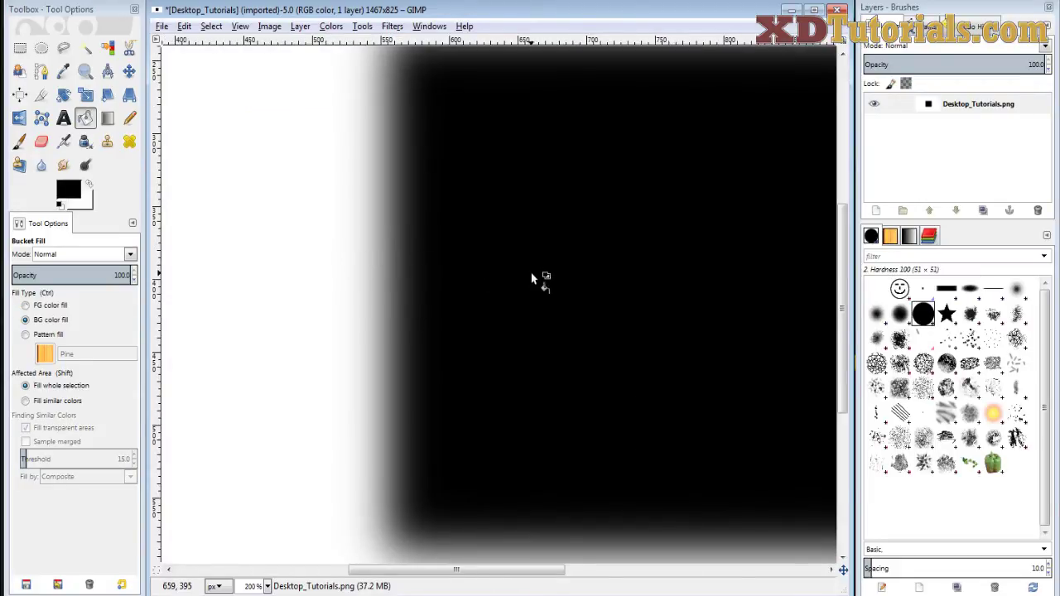
scroll(530, 276, "down", 4)
scroll(457, 298, "up", 5)
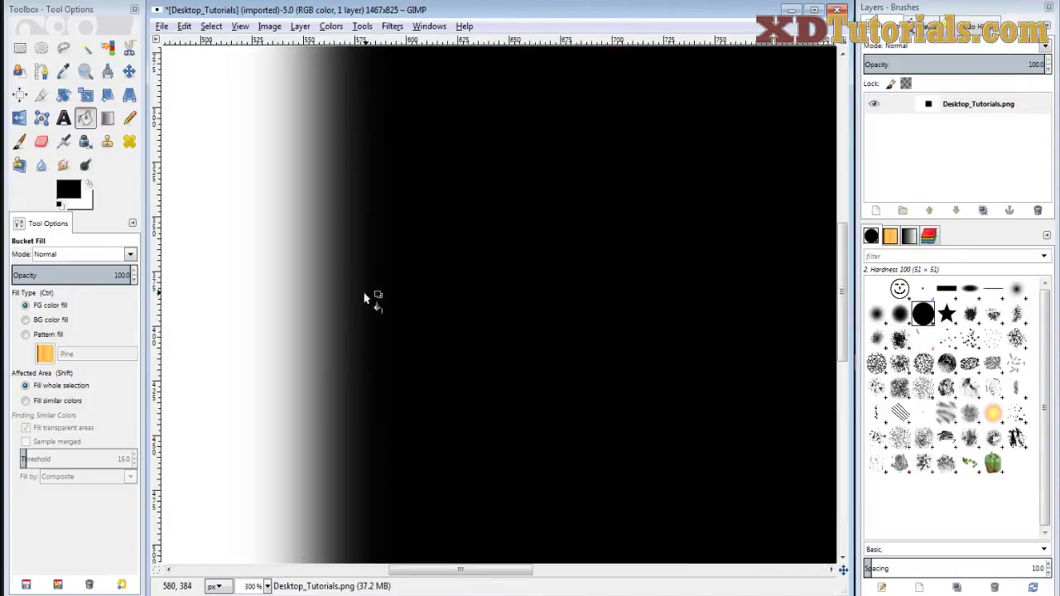
scroll(455, 289, "down", 4)
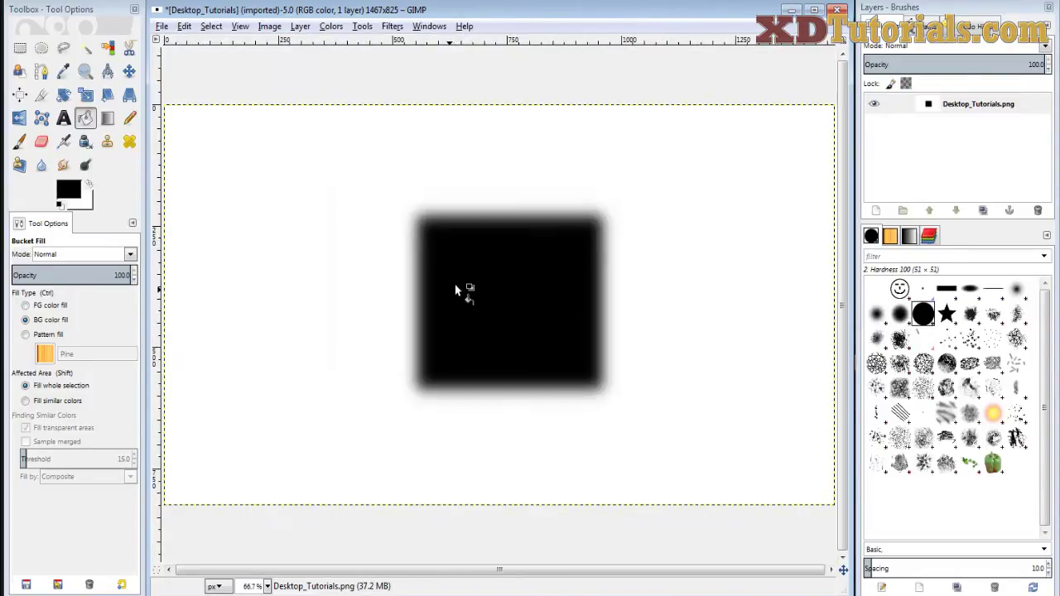
scroll(448, 346, "up", 4)
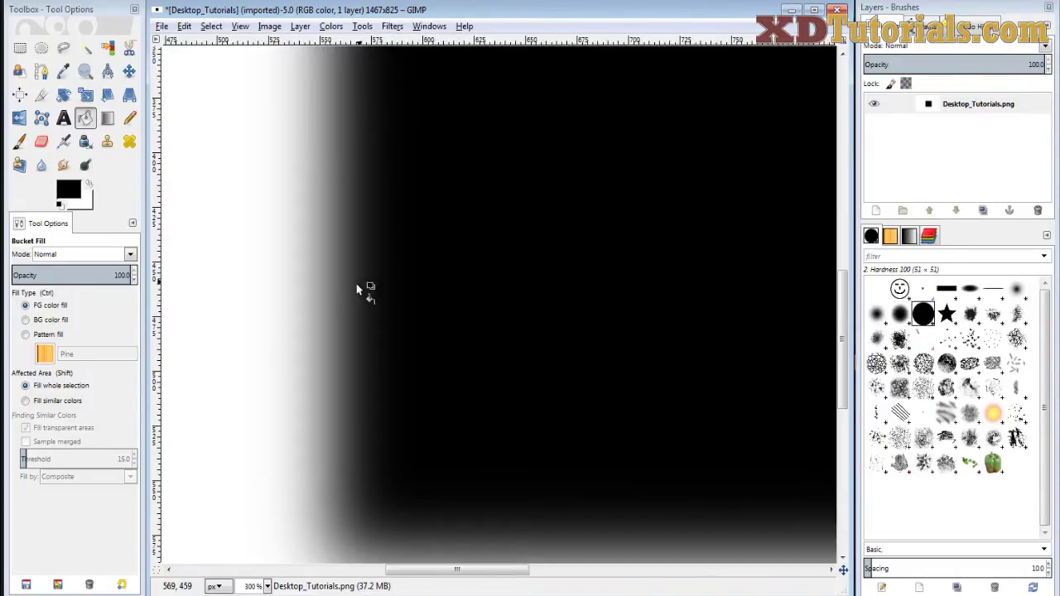
scroll(559, 281, "down", 4)
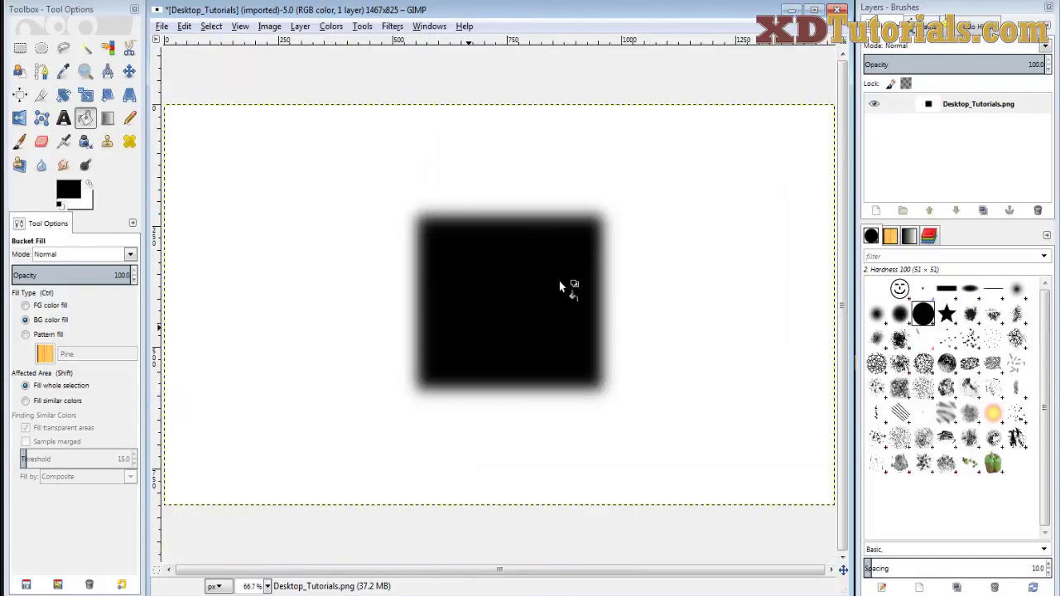
key("ctrl+z")
left_click(211, 26)
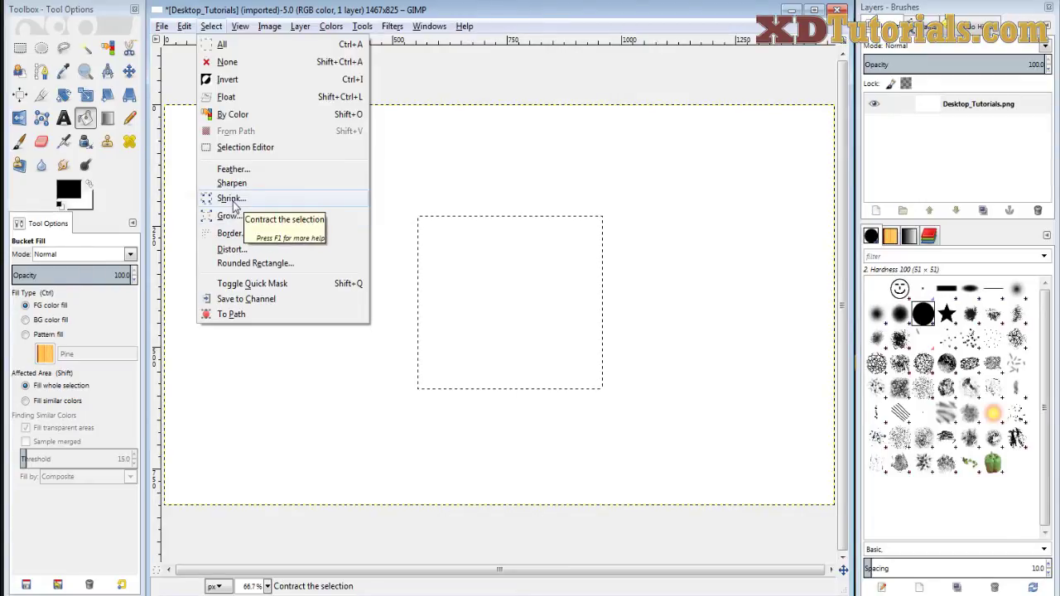
- Fill the square selection black, shrink it by 5 px, and cut out the interior
key("Escape")
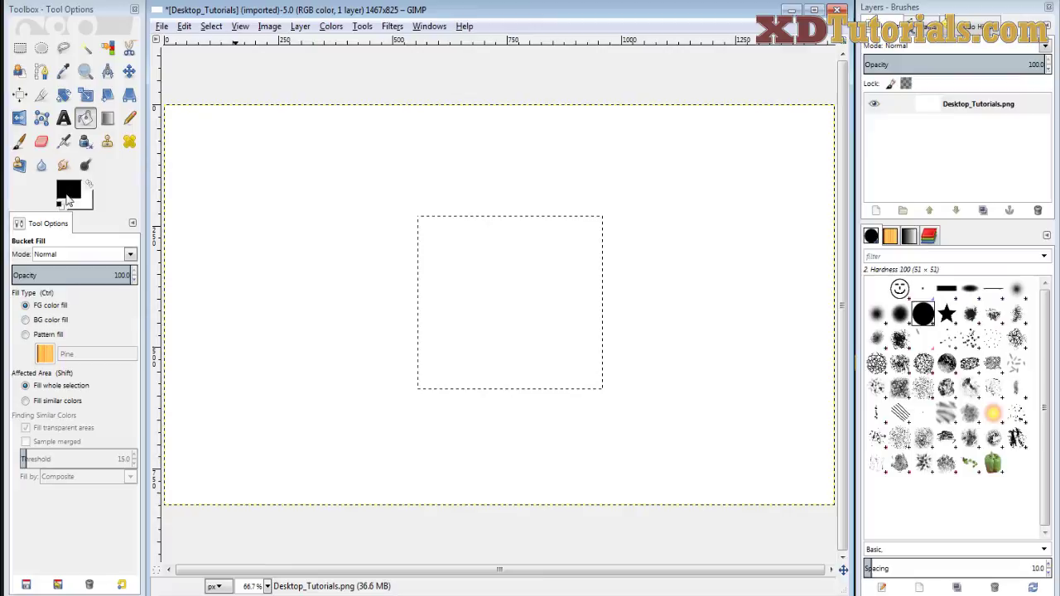
left_click(513, 303)
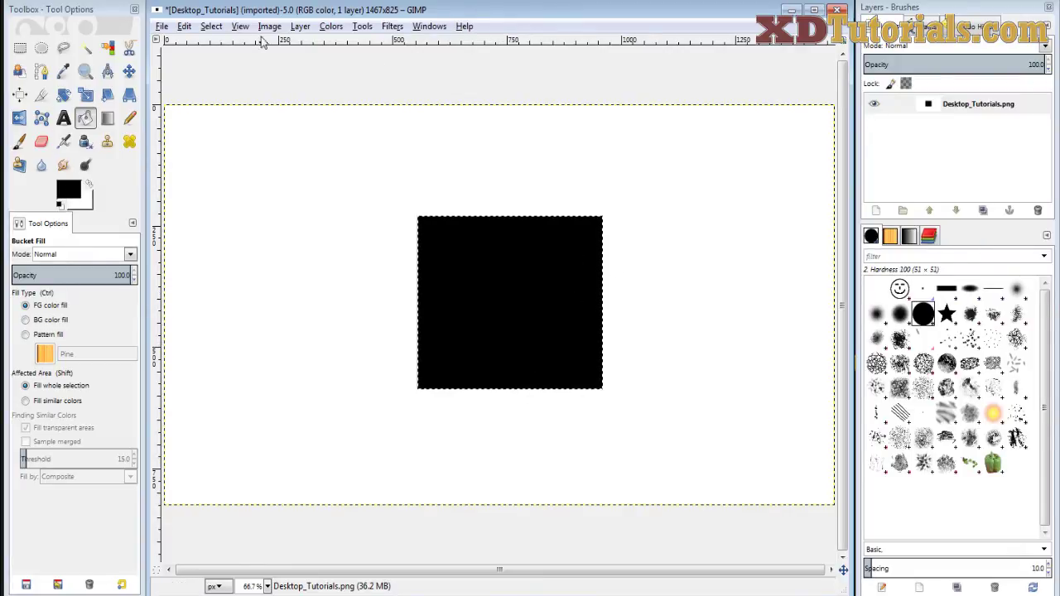
left_click(209, 29)
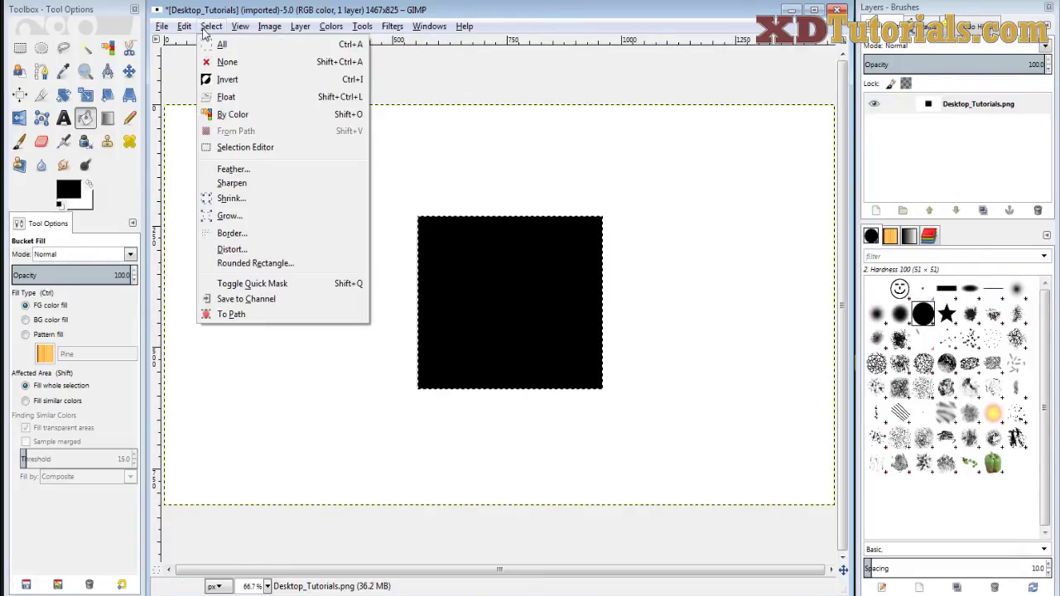
left_click(234, 202)
left_click_drag(215, 97, 275, 106)
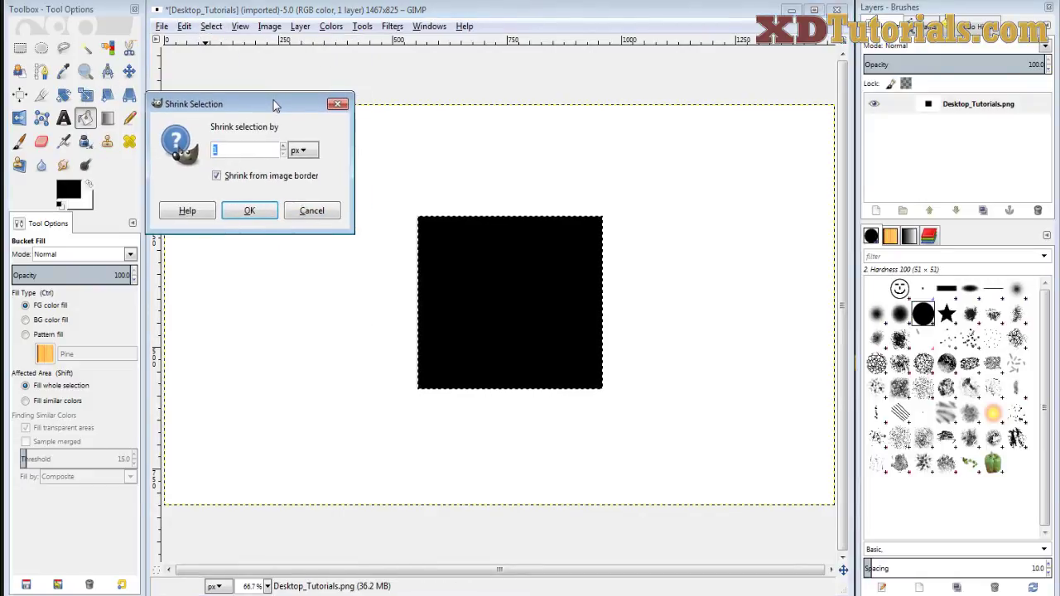
type("5")
left_click(249, 208)
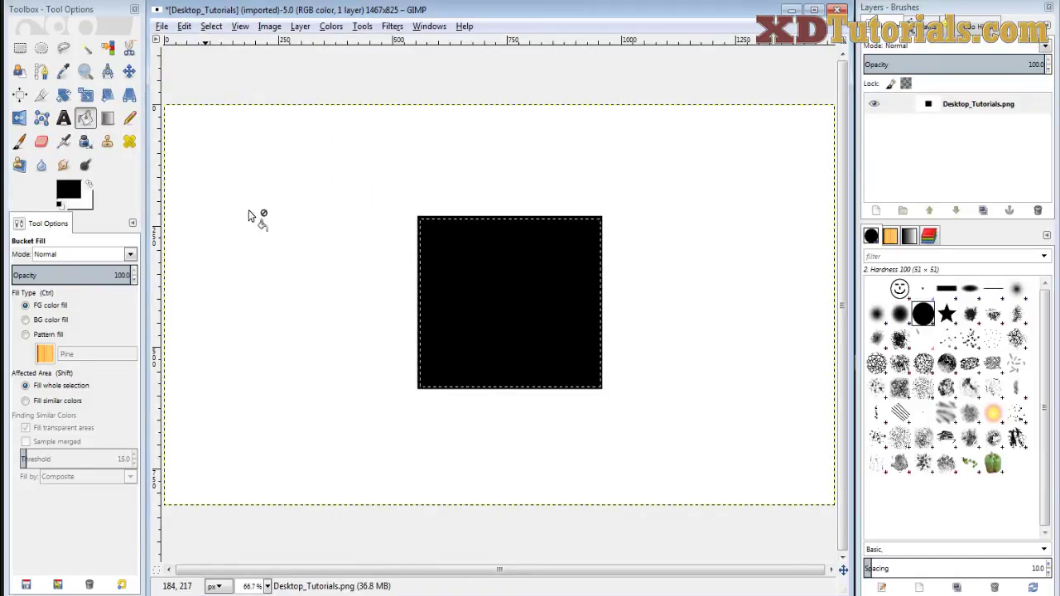
key("ctrl+x")
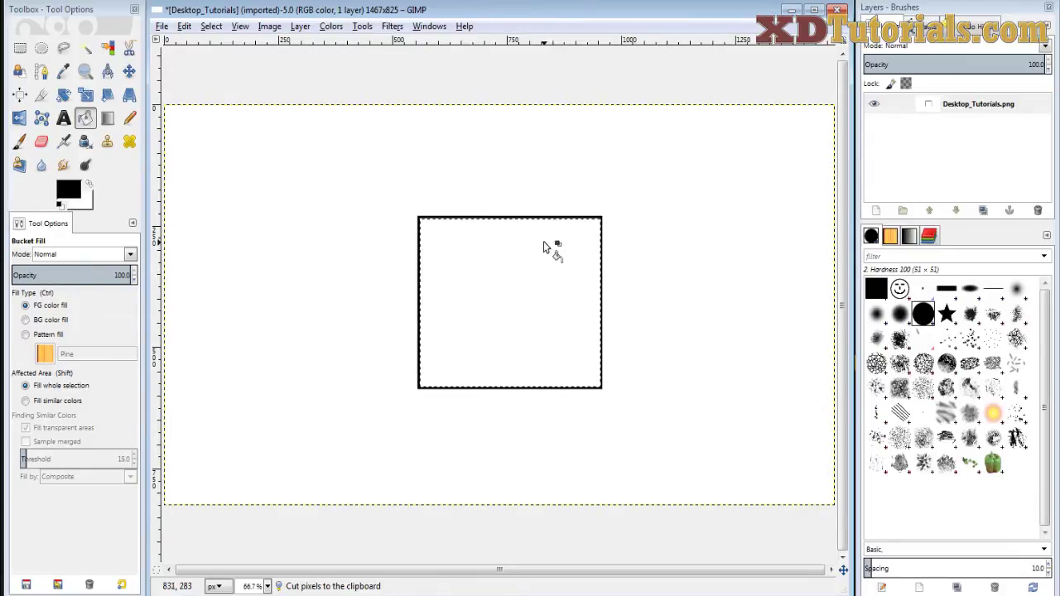
key("ctrl+shift+a")
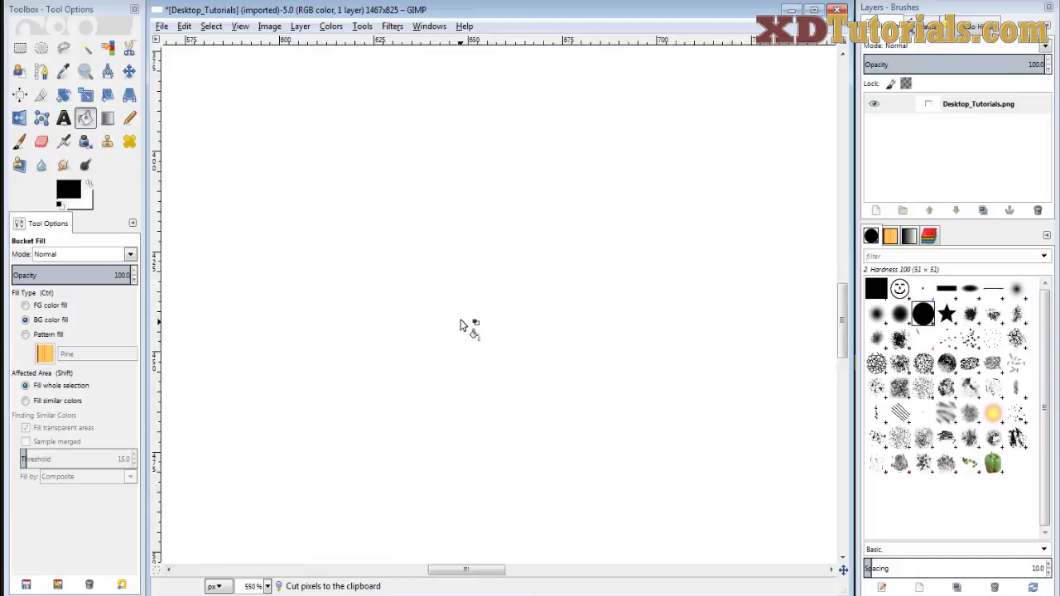
scroll(492, 283, "up", 2)
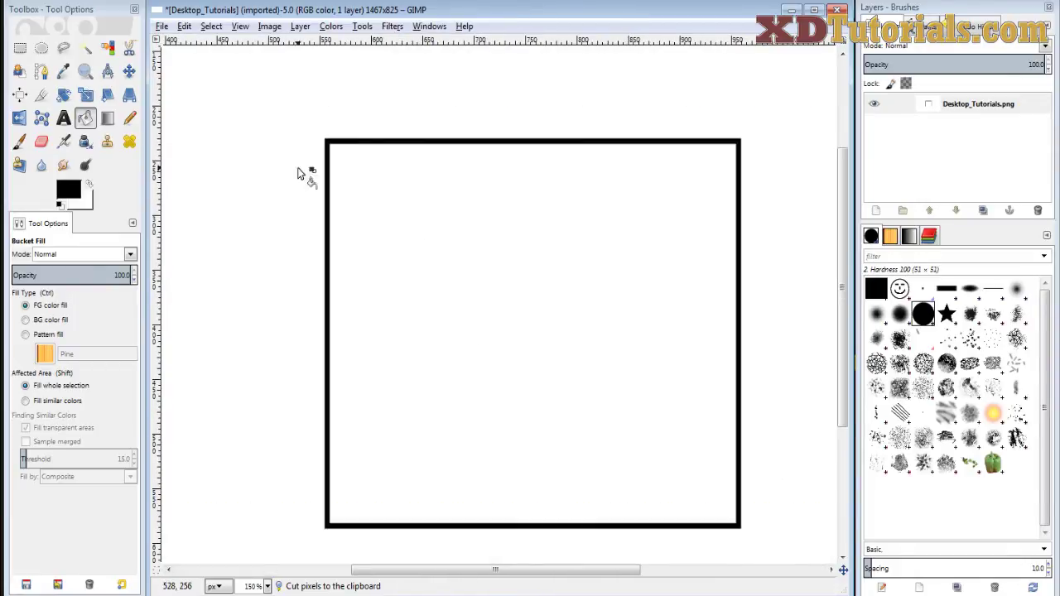
- Select a rectangle inside the square outline and grow it by 20 px
key("r")
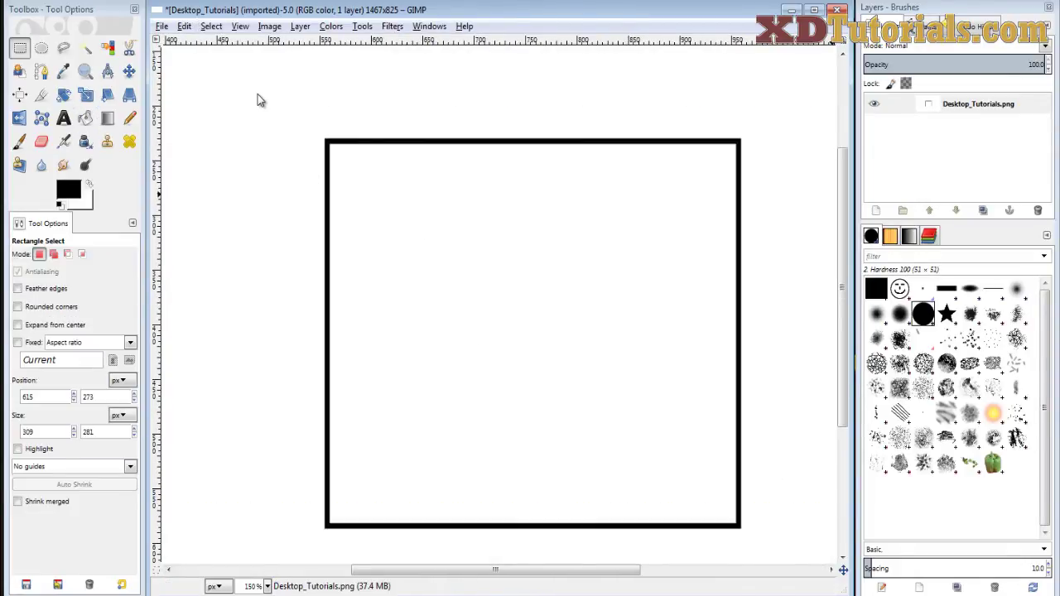
left_click(19, 50)
left_click_drag(402, 194, 693, 488)
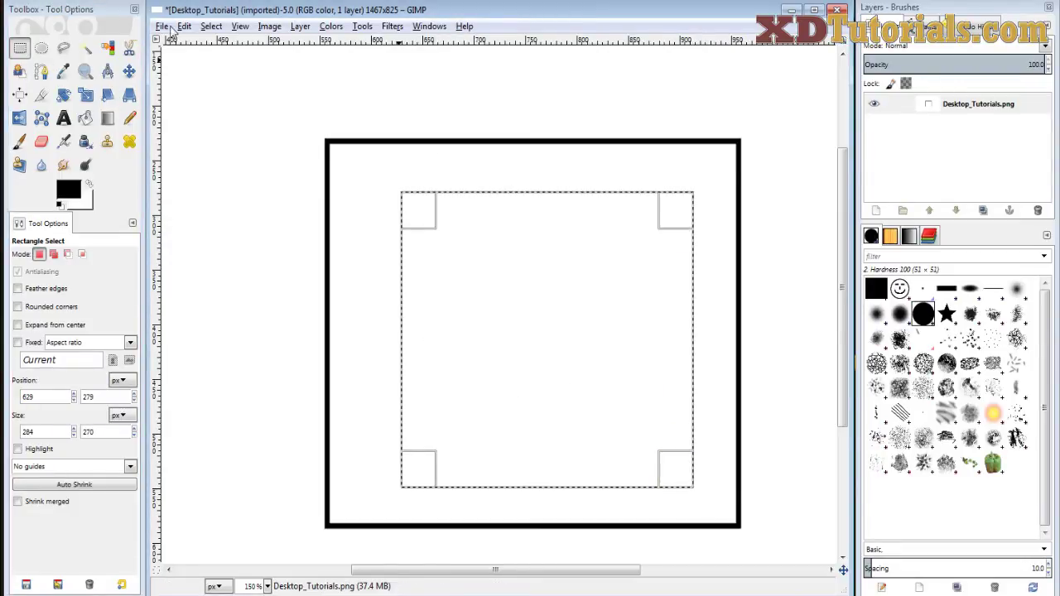
left_click(213, 26)
left_click(256, 216)
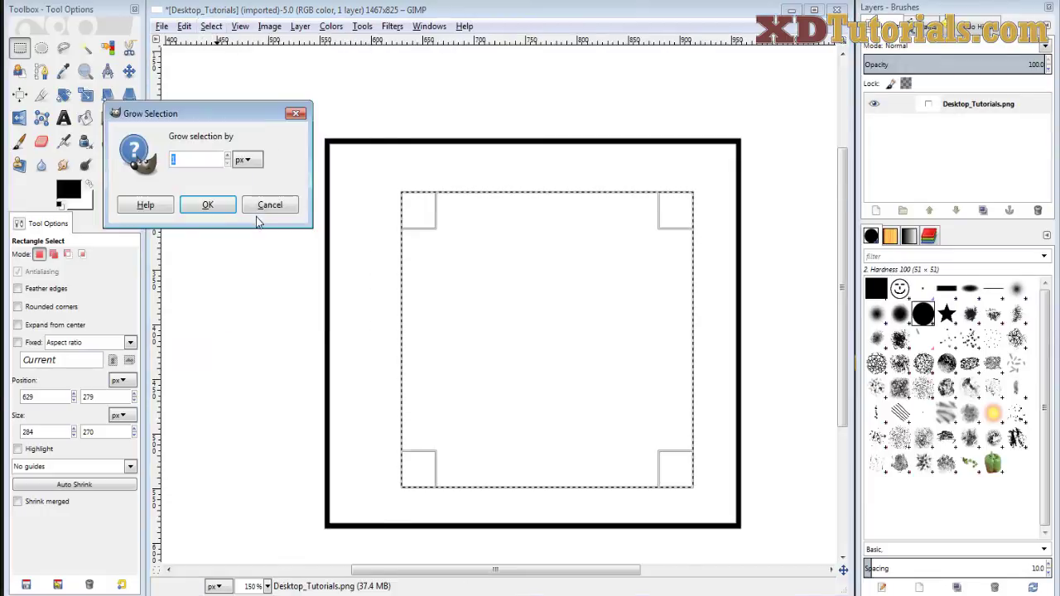
type("20")
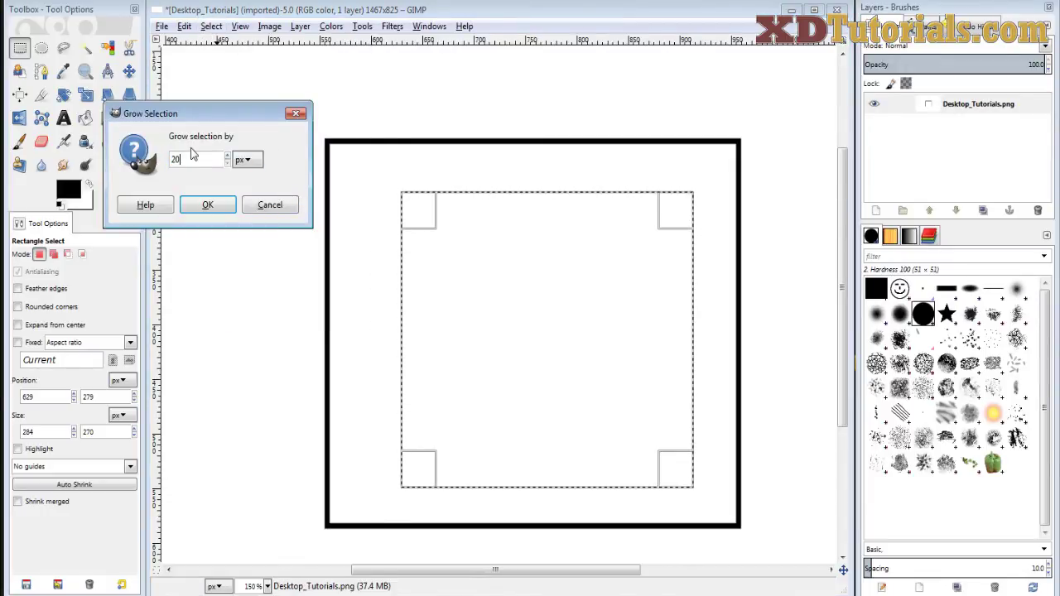
left_click(208, 204)
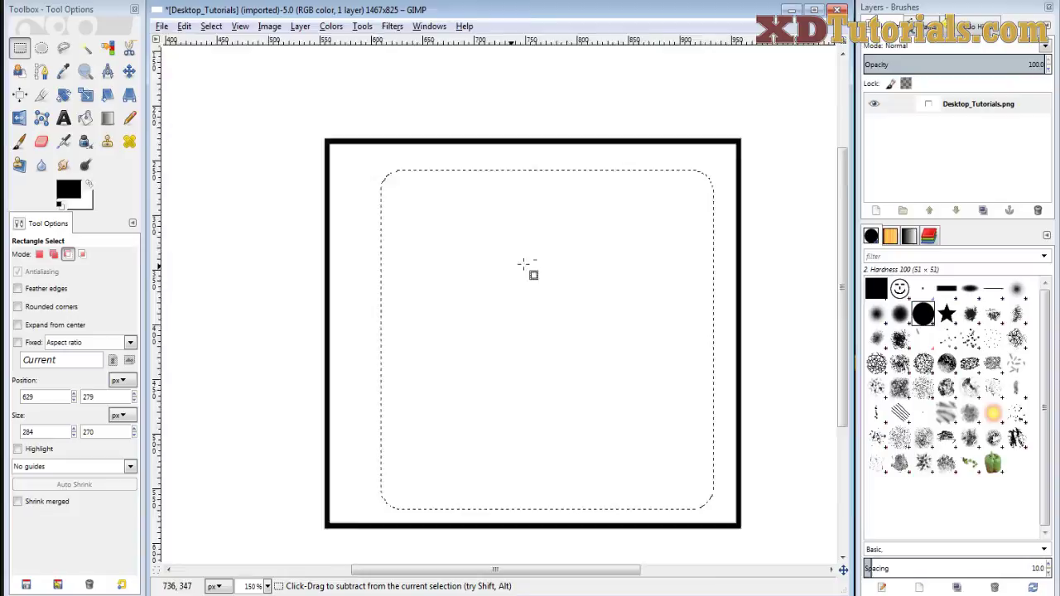
- Bucket-fill the rounded selection black and clear the selection
scroll(513, 273, "down", 3)
scroll(471, 275, "up", 1)
left_click(86, 119)
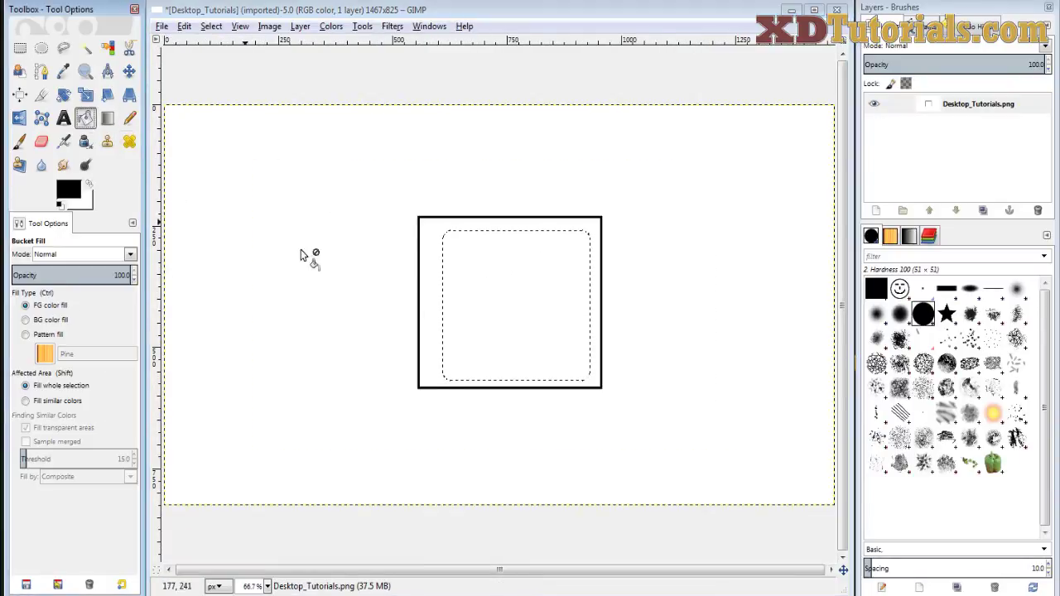
left_click(528, 300)
key("ctrl+shift+a")
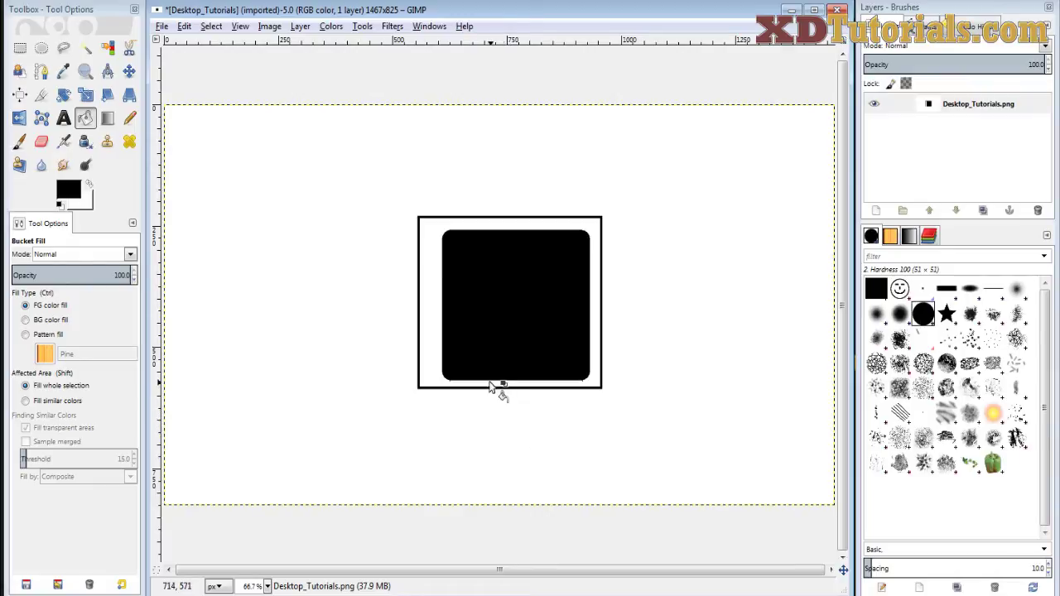
left_click(211, 26)
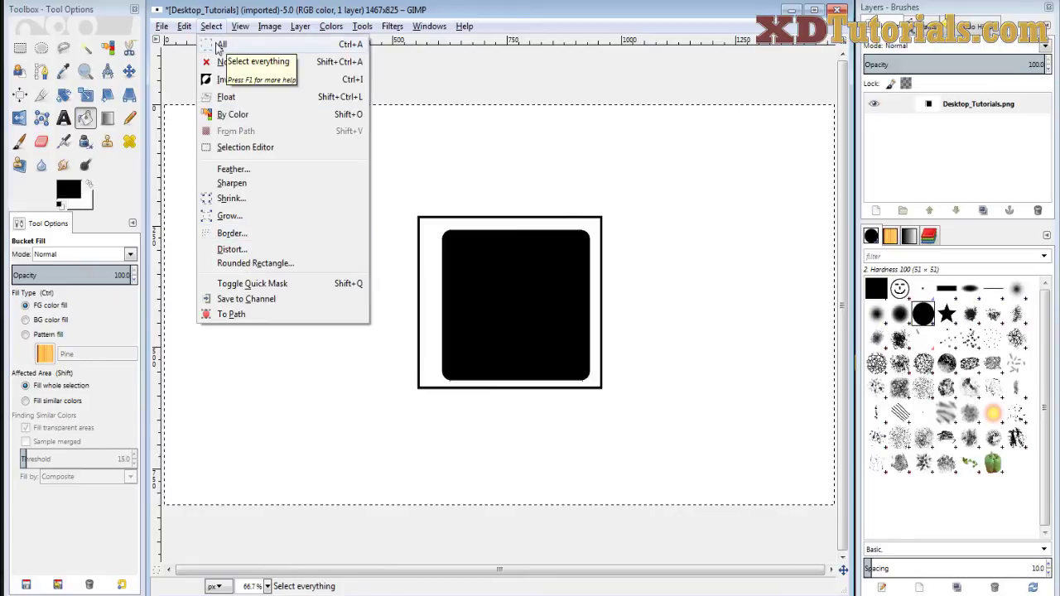
- Turn the whole-image selection into a 60 px border and fill it black
left_click(232, 233)
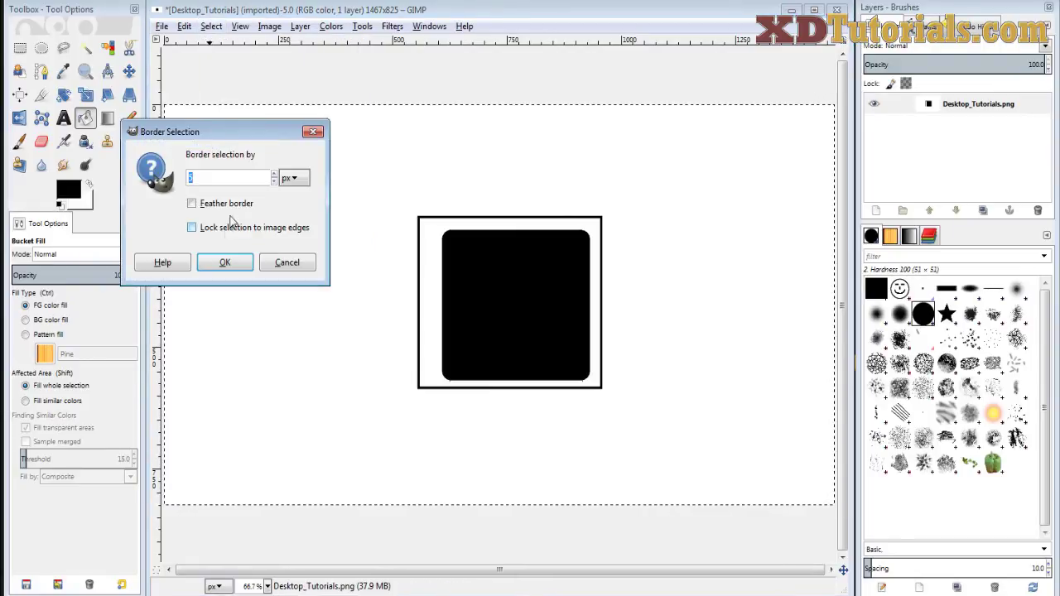
left_click_drag(222, 134, 357, 134)
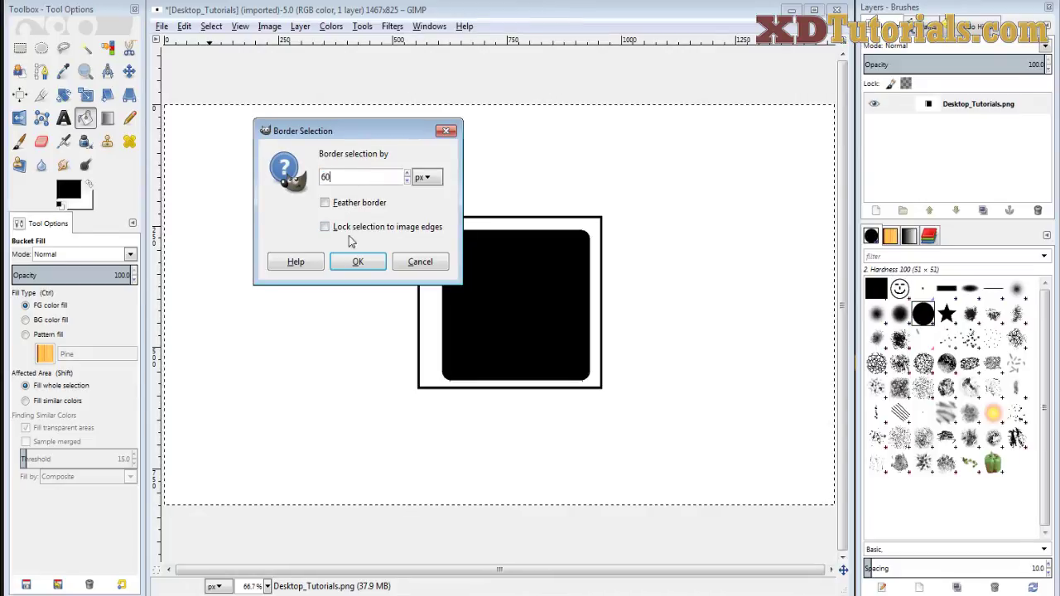
left_click(357, 262)
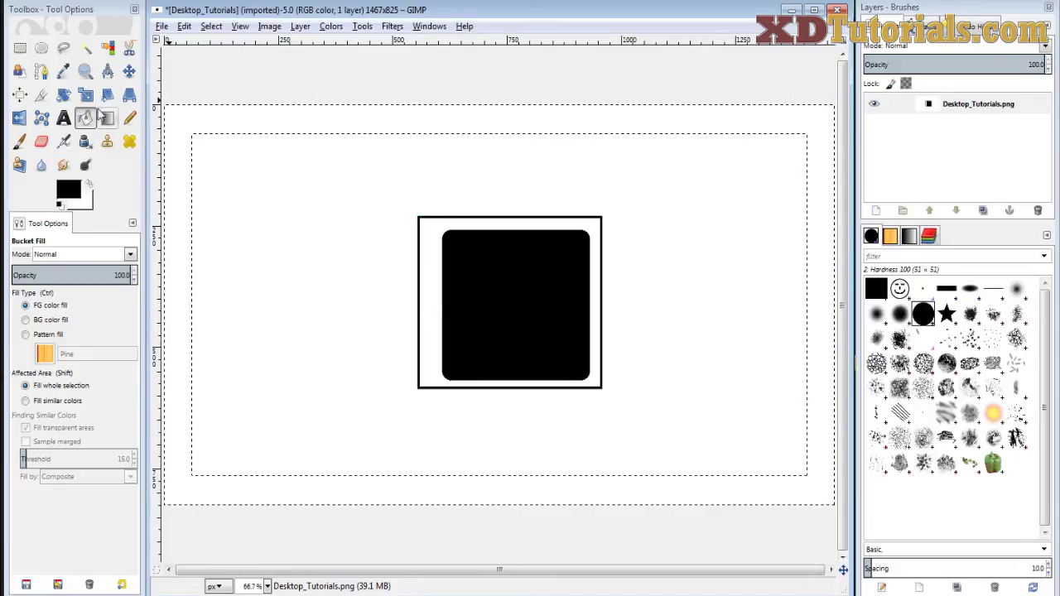
left_click(178, 196)
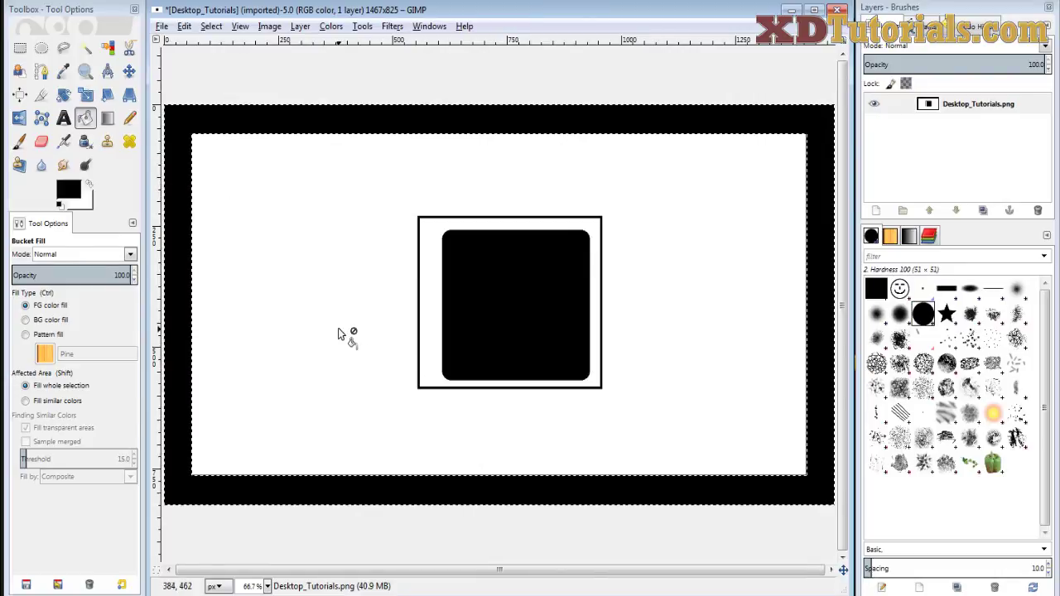
- Add a black-bordered rectangle left of the square, then select the whole image
left_click(20, 48)
left_click_drag(246, 173, 381, 324)
left_click(211, 25)
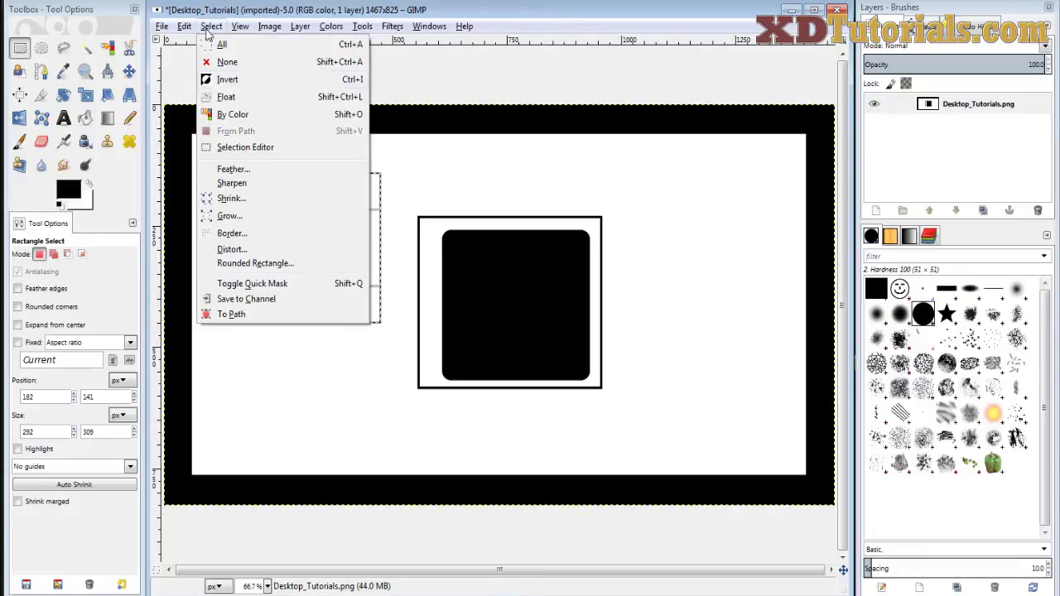
left_click(244, 238)
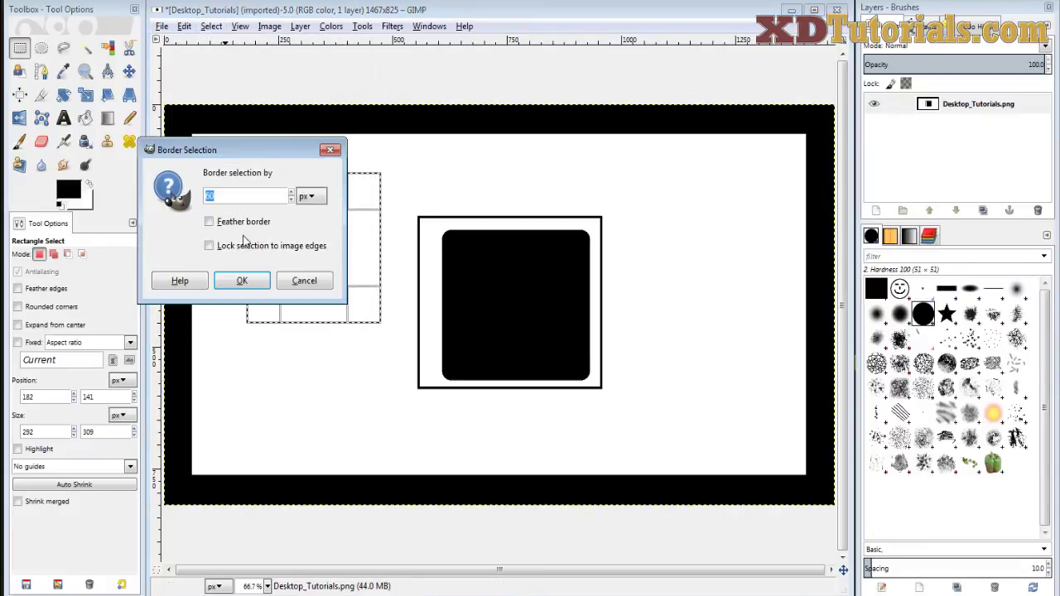
left_click(241, 282)
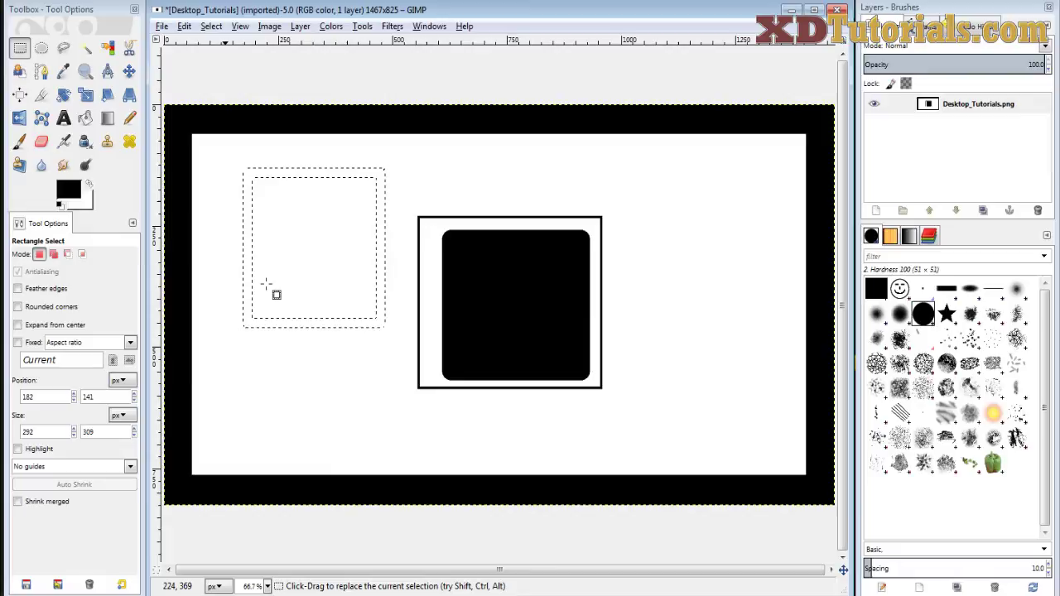
left_click(86, 118)
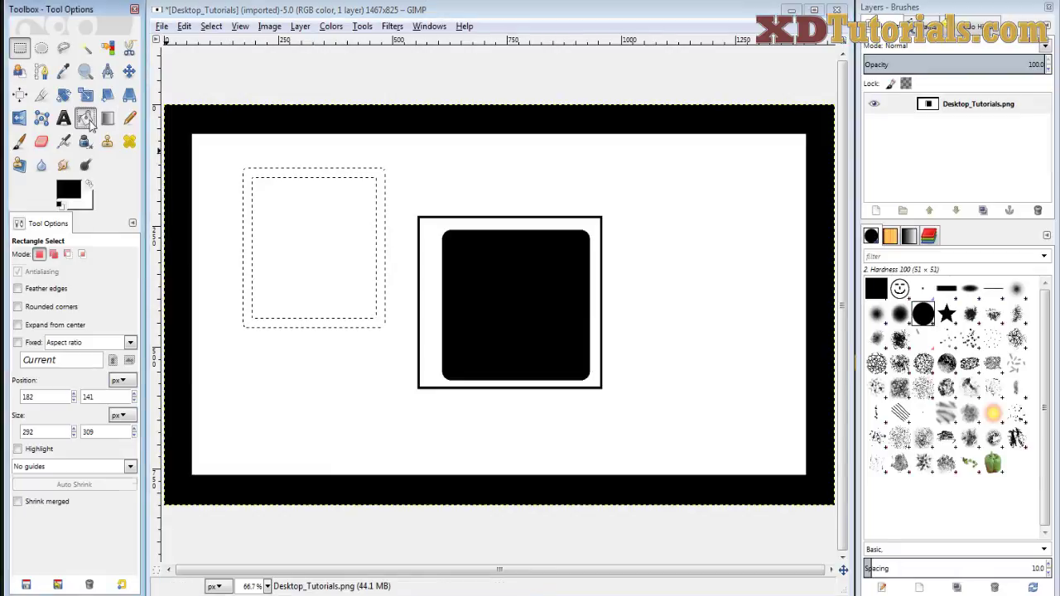
left_click(249, 195)
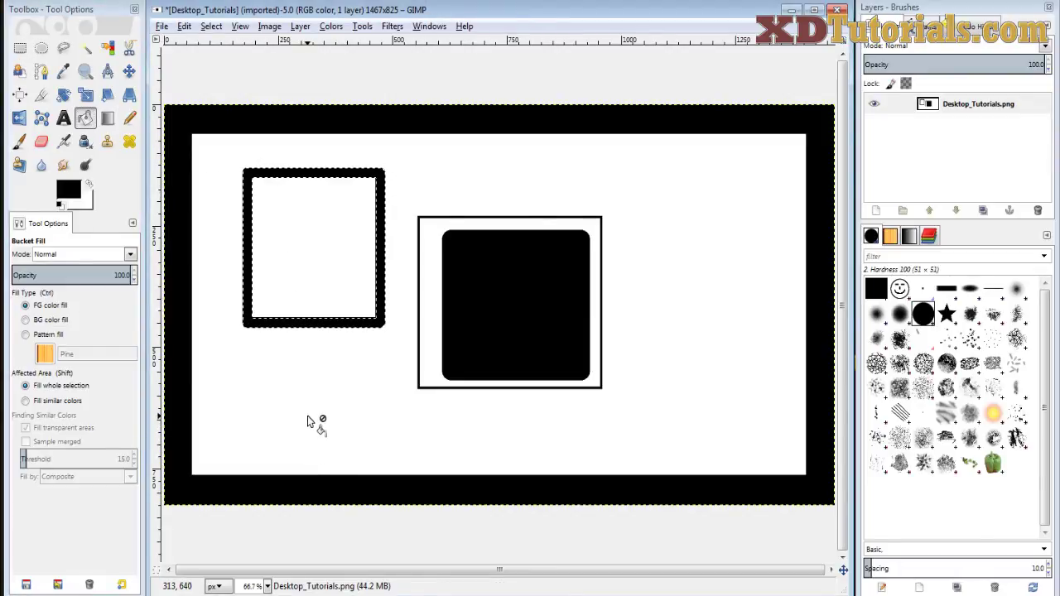
key("shift+ctrl+a")
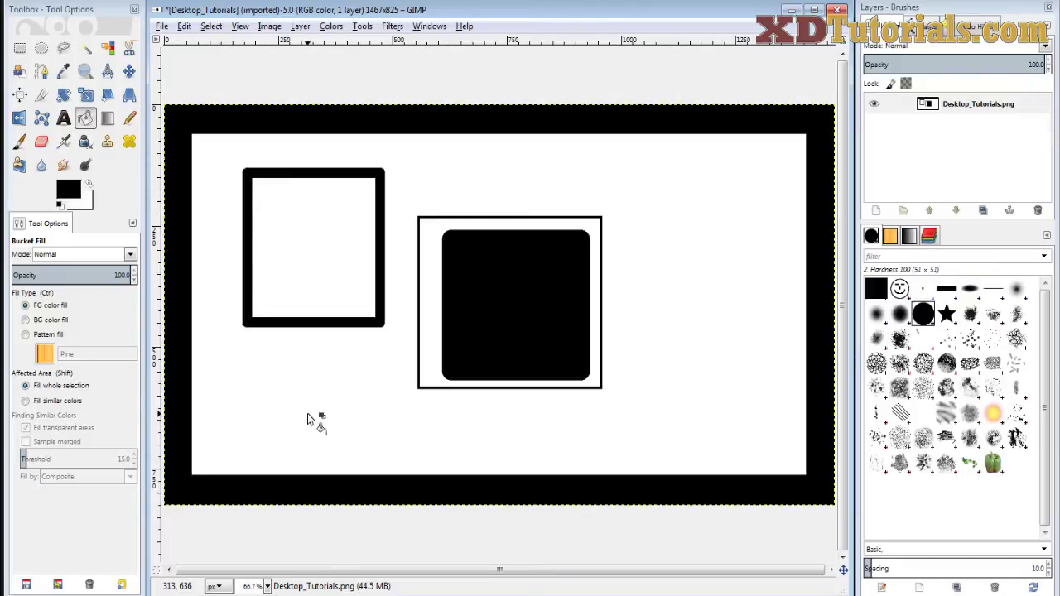
left_click(211, 26)
left_click(220, 43)
left_click(211, 26)
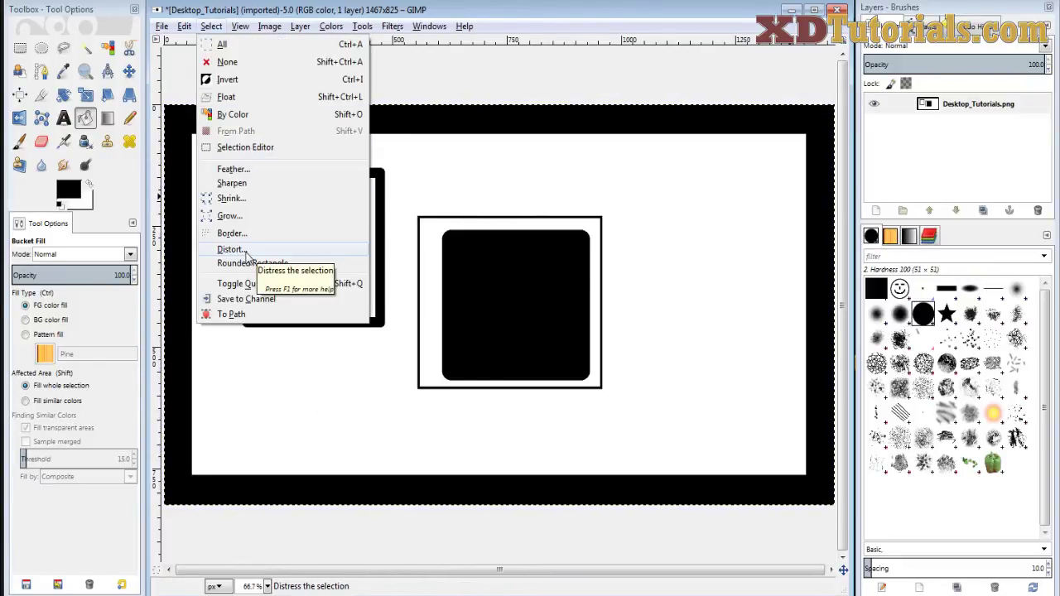
- Add a new transparent layer and fill it entirely black
left_click(435, 141)
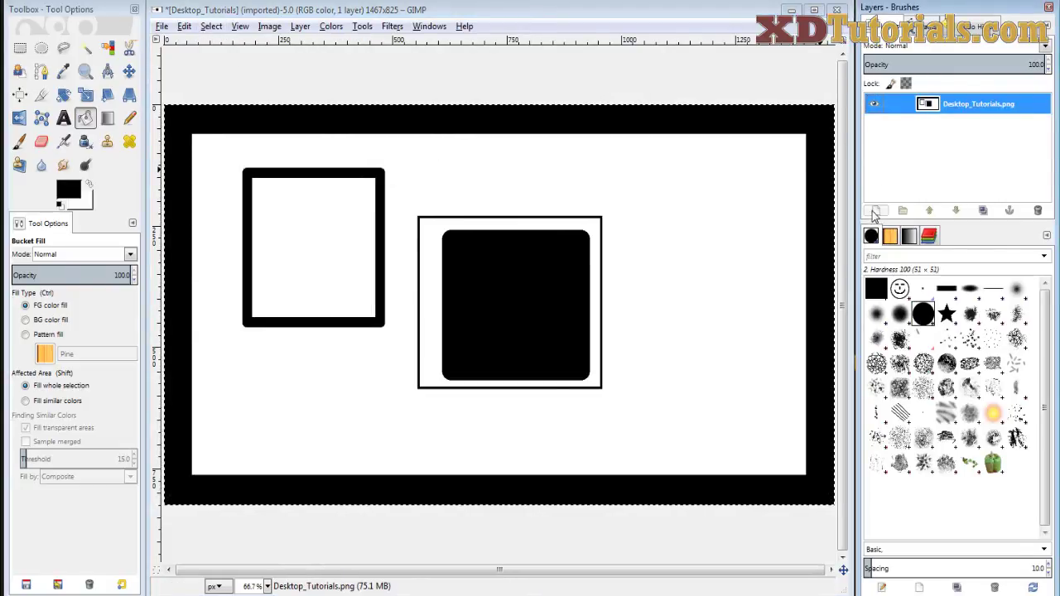
left_click(875, 211)
left_click(125, 240)
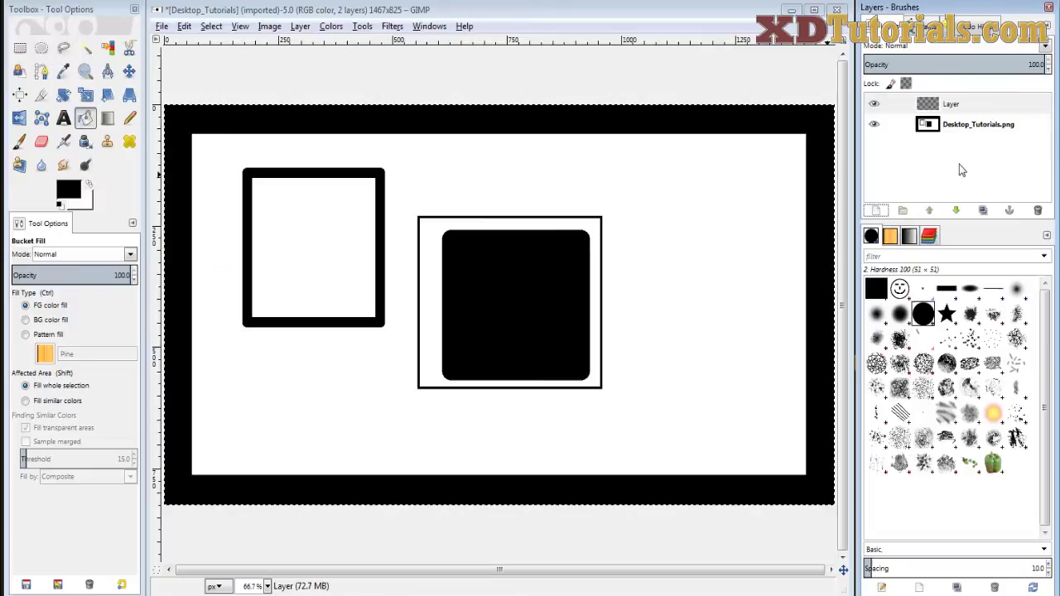
left_click(929, 110)
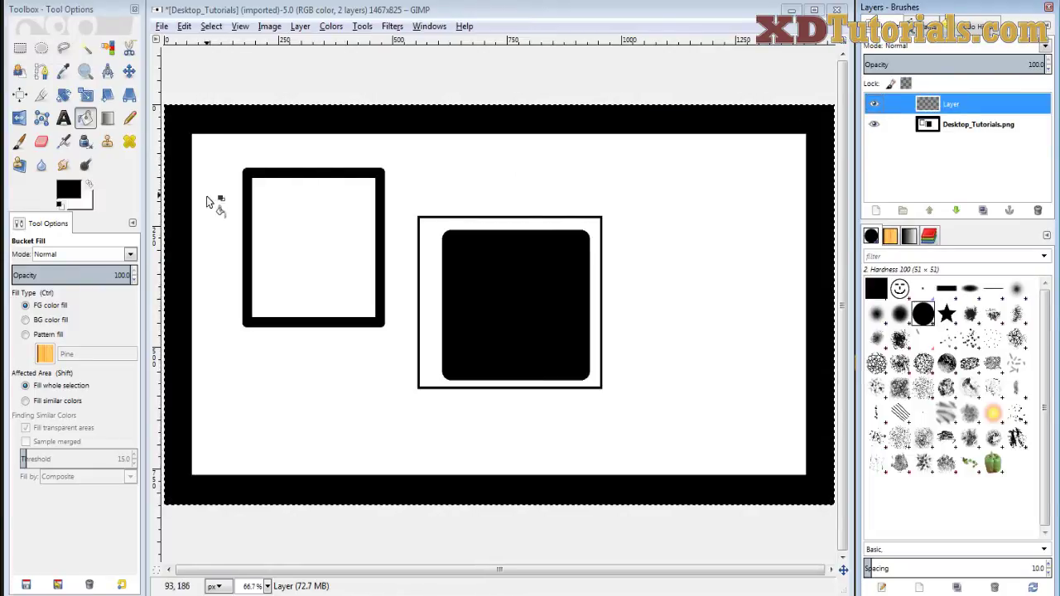
left_click(405, 192)
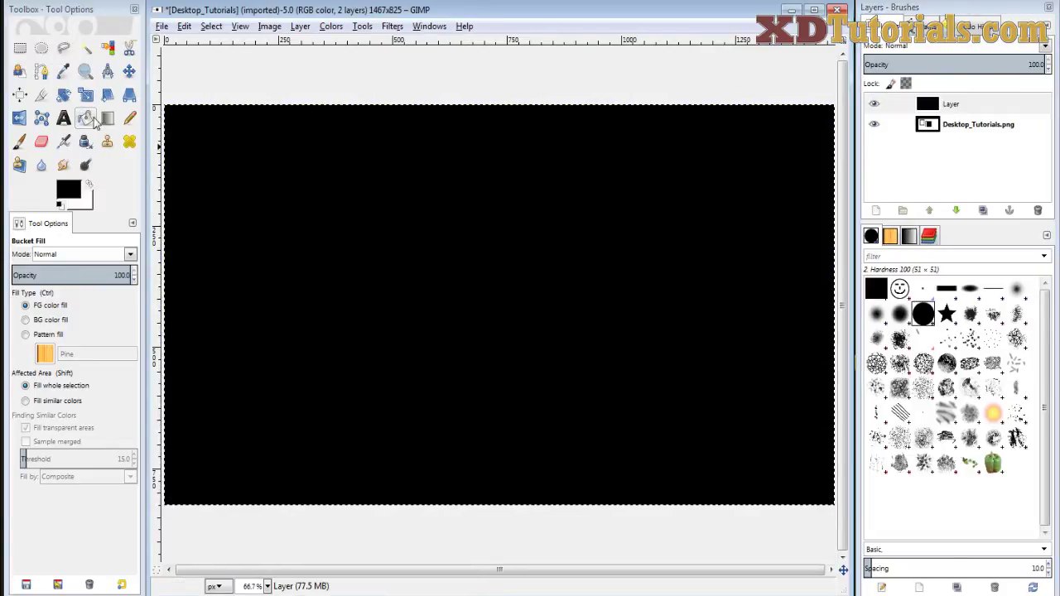
- Select a large central rectangle and roughen its edges with Select > Distort
left_click(20, 48)
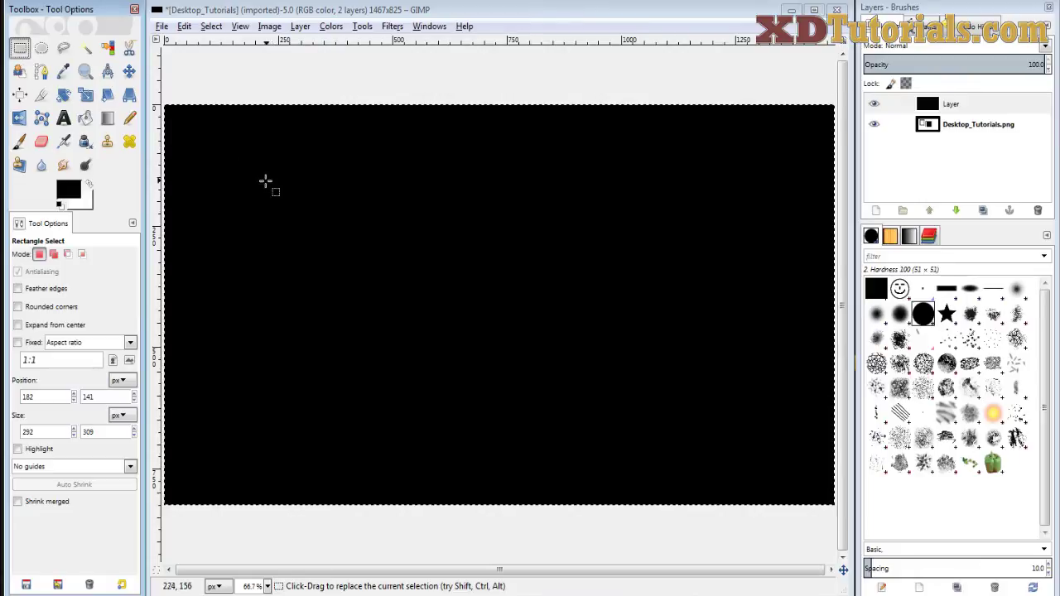
left_click_drag(340, 189, 681, 418)
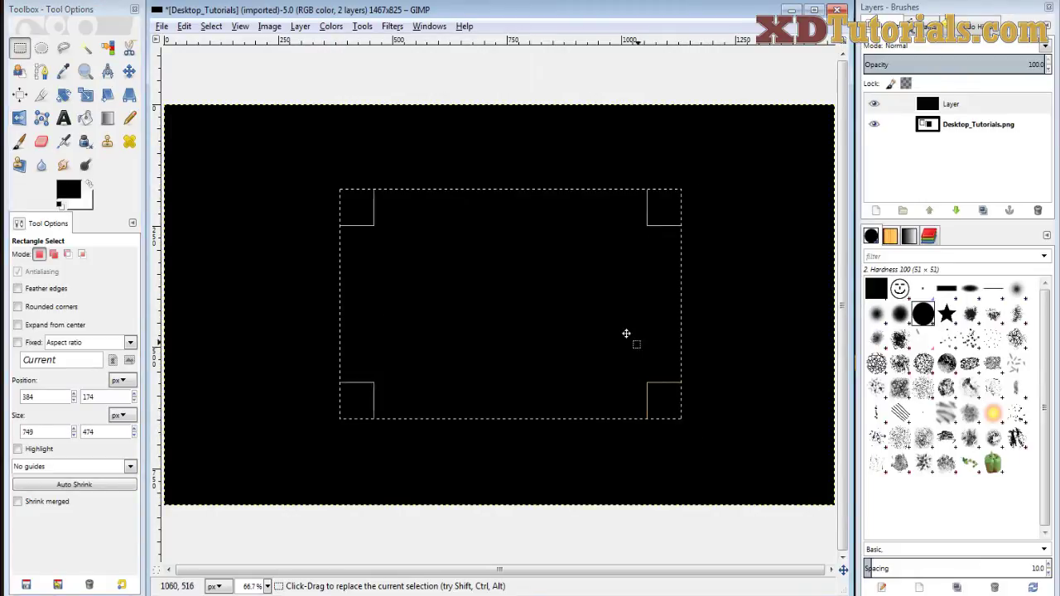
left_click(211, 26)
left_click(264, 250)
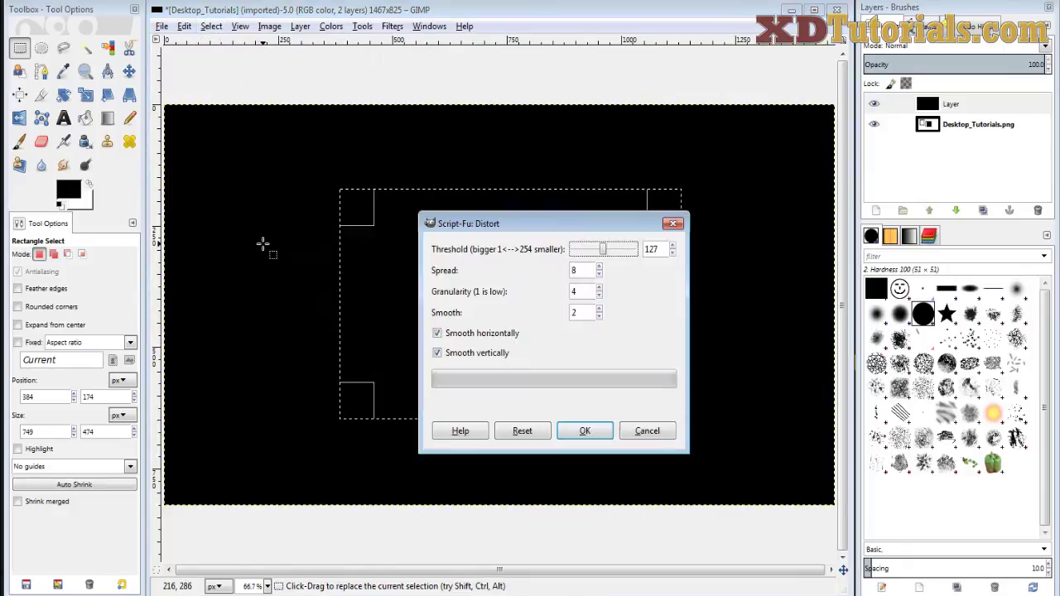
left_click_drag(473, 226, 431, 159)
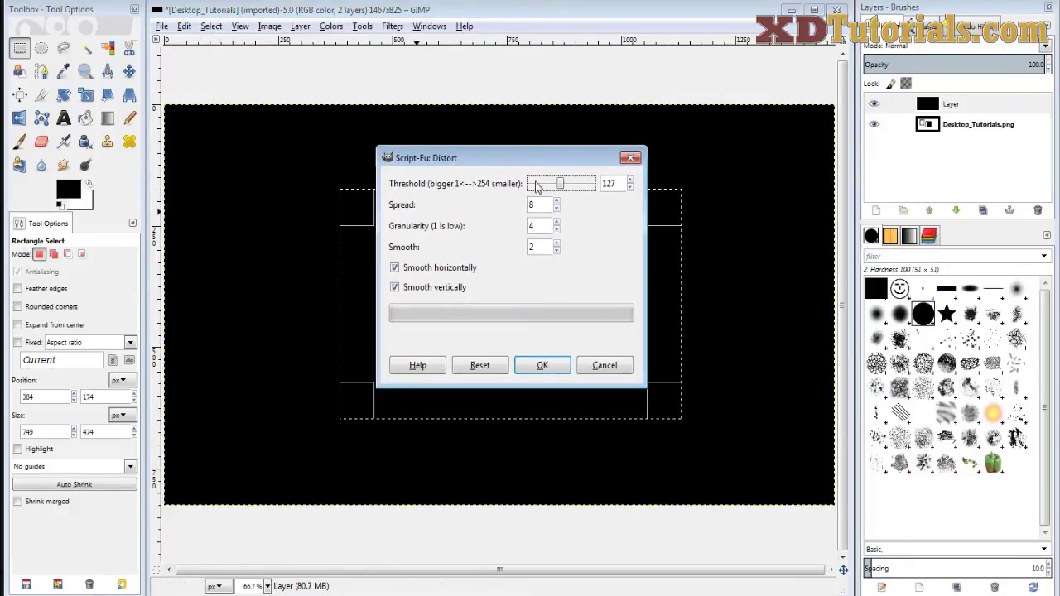
left_click_drag(536, 185, 559, 188)
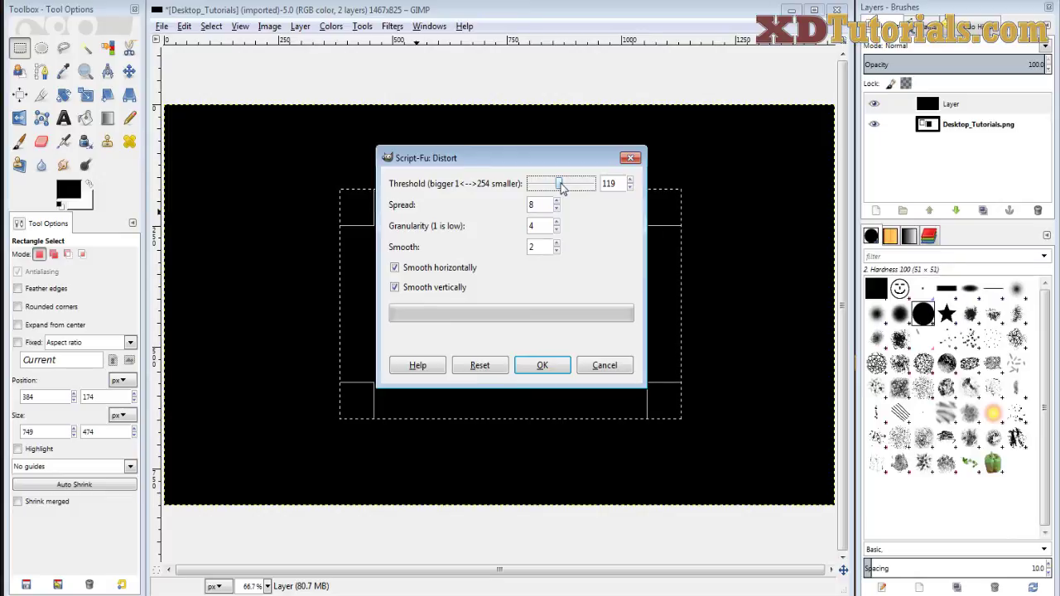
left_click(542, 366)
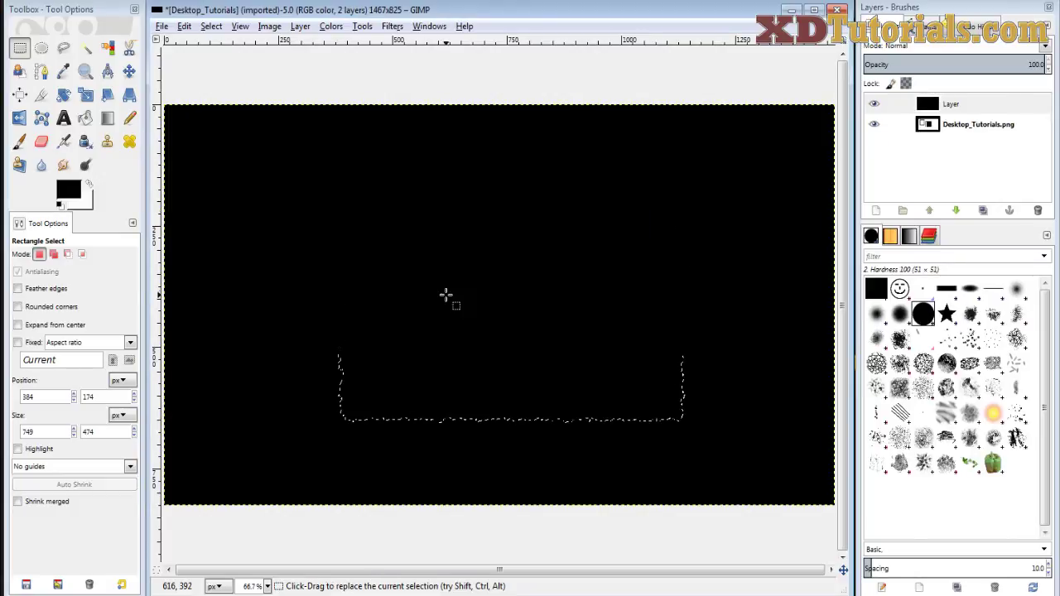
- Fill the torn-edged selection white
left_click(88, 186)
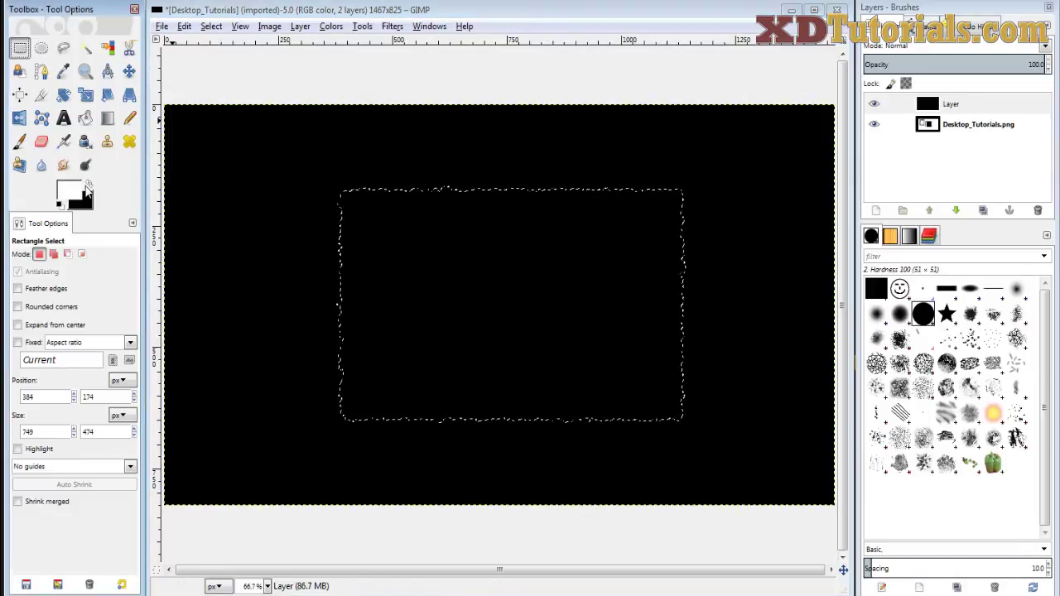
left_click(84, 118)
left_click(454, 284)
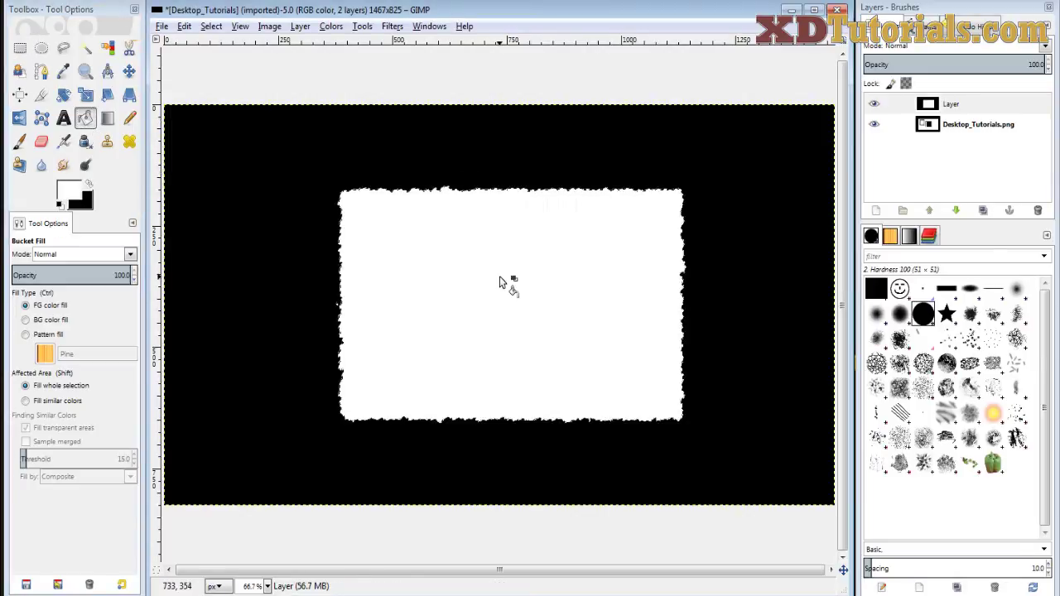
left_click(307, 146, "shift")
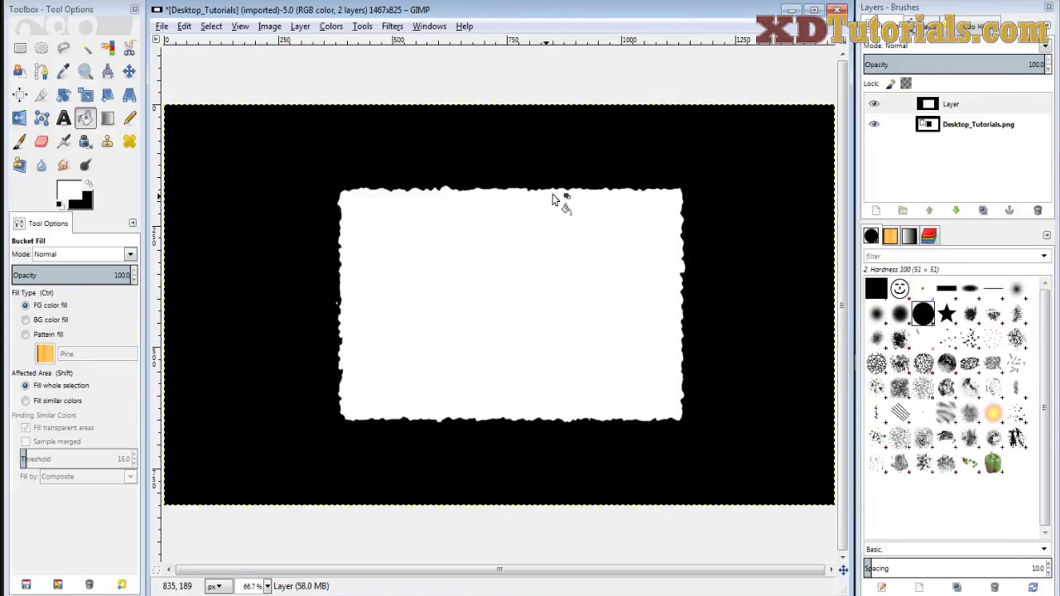
- Select a rectangle inside the white torn-edged shape
left_click(211, 26)
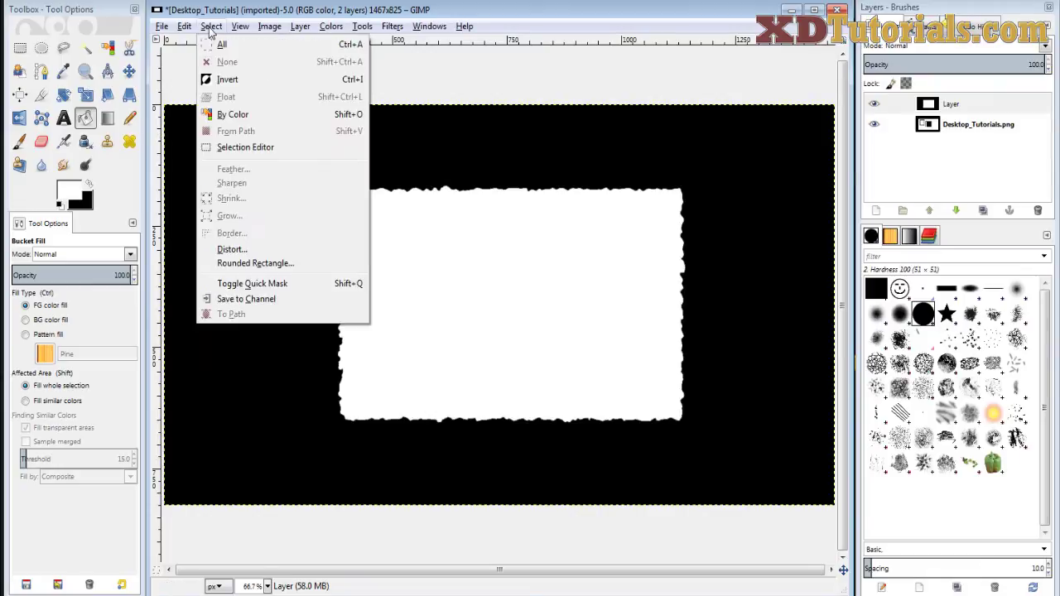
left_click(217, 45)
left_click(212, 26)
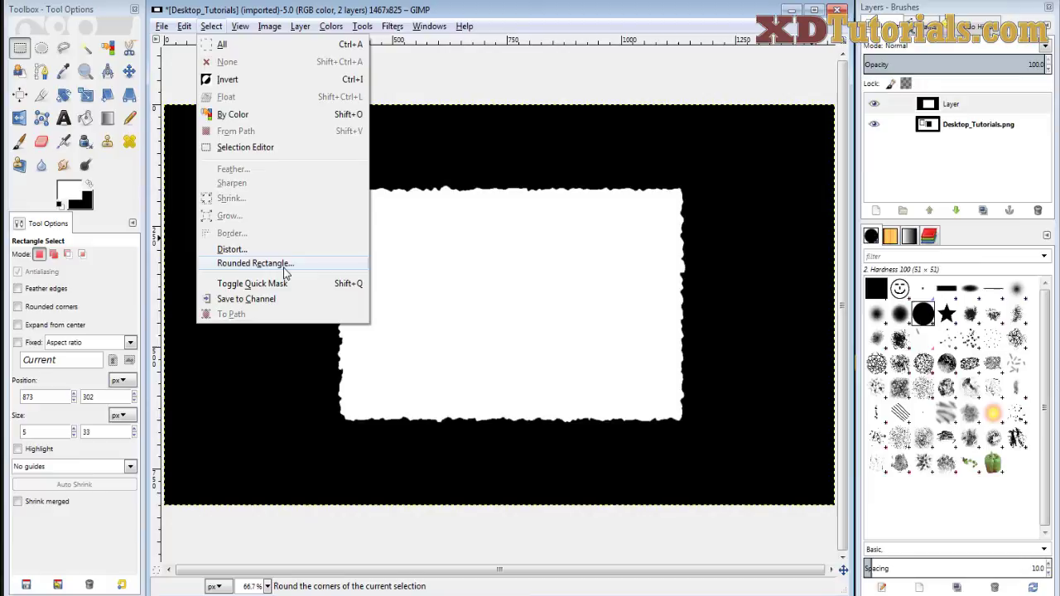
left_click(18, 48)
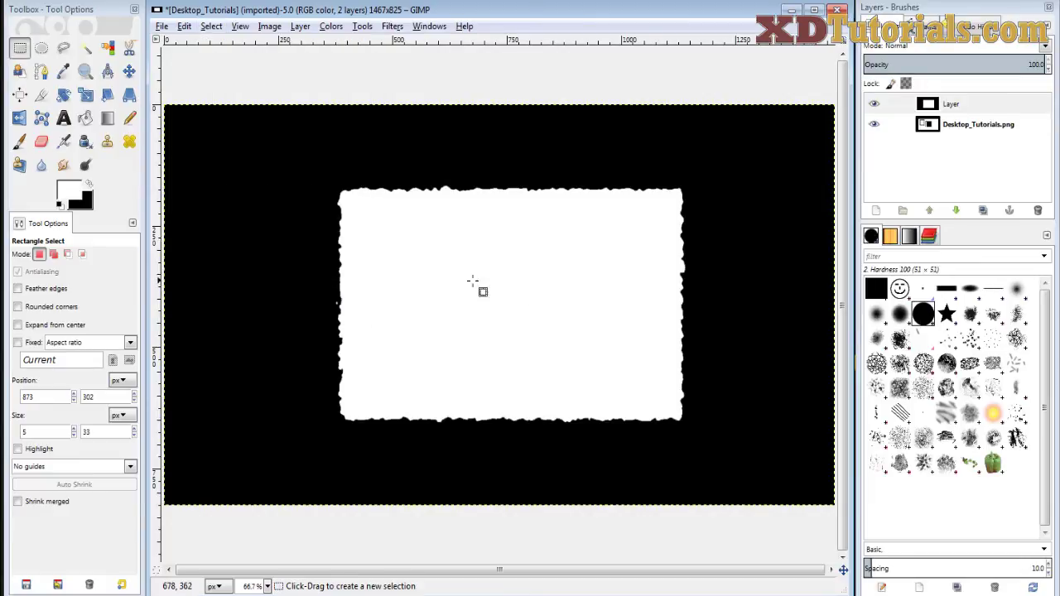
left_click_drag(380, 233, 639, 377)
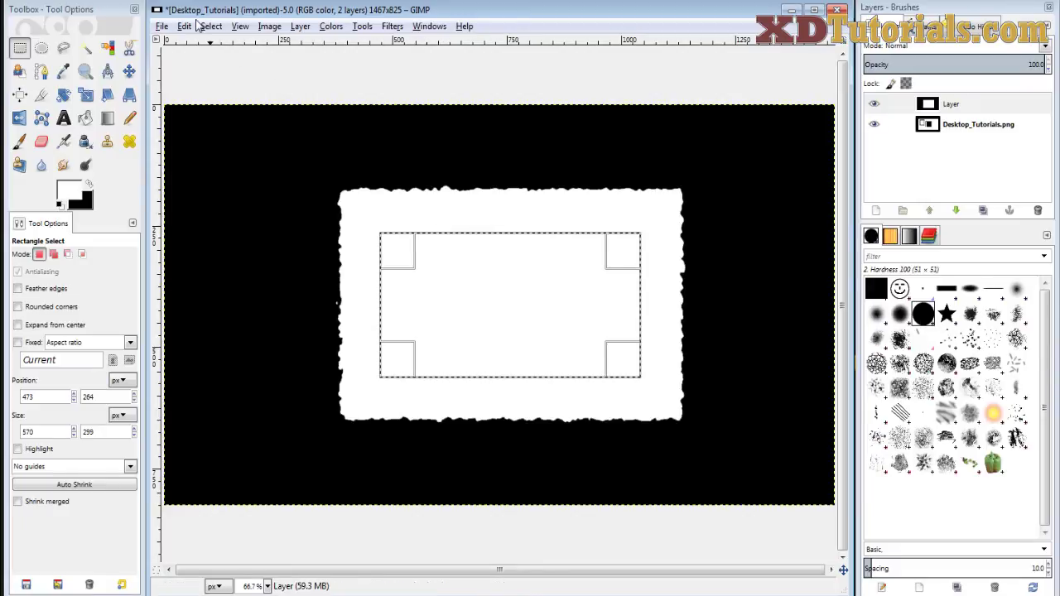
- Round the selection's corners with Select > Rounded Rectangle at radius 77
left_click(227, 29)
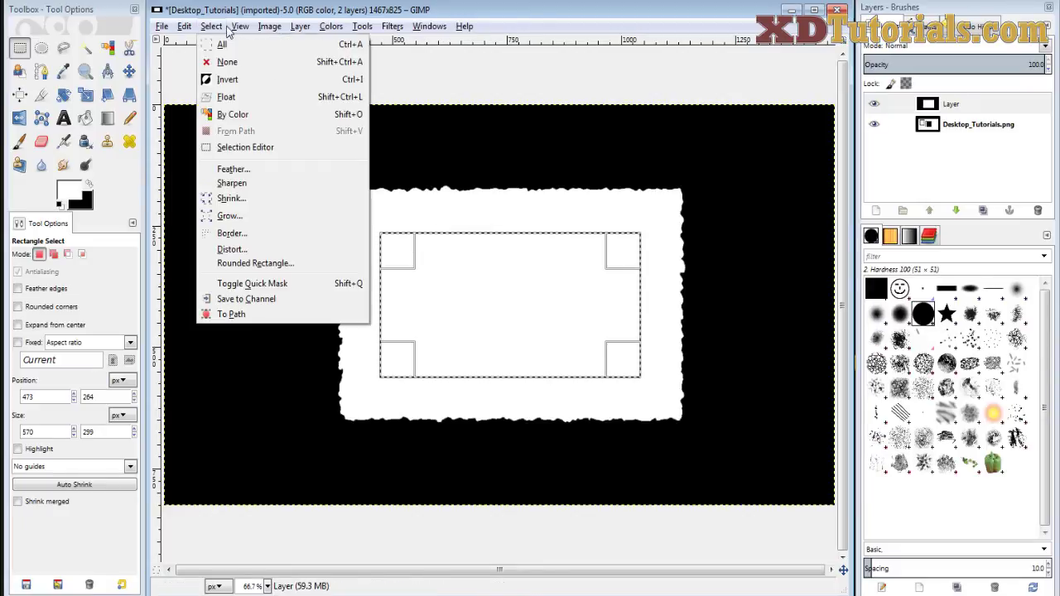
left_click(271, 263)
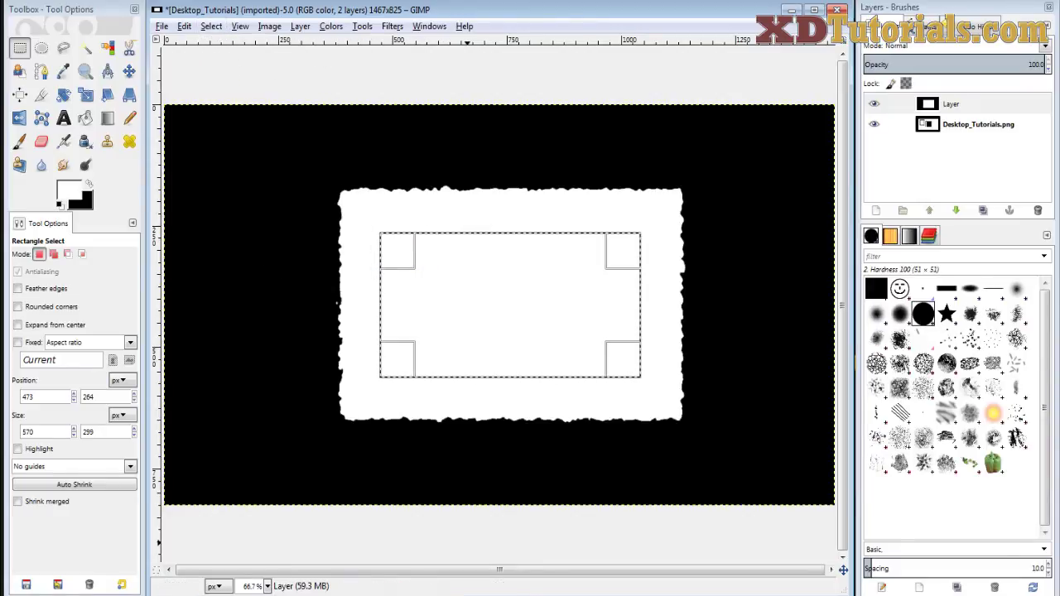
left_click_drag(576, 265, 395, 89)
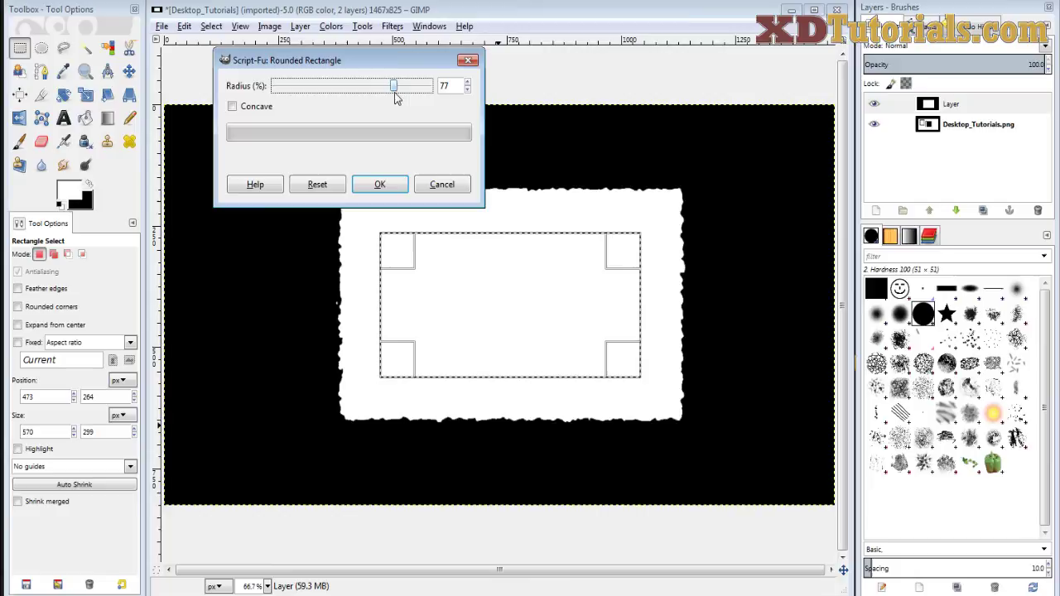
left_click(392, 184)
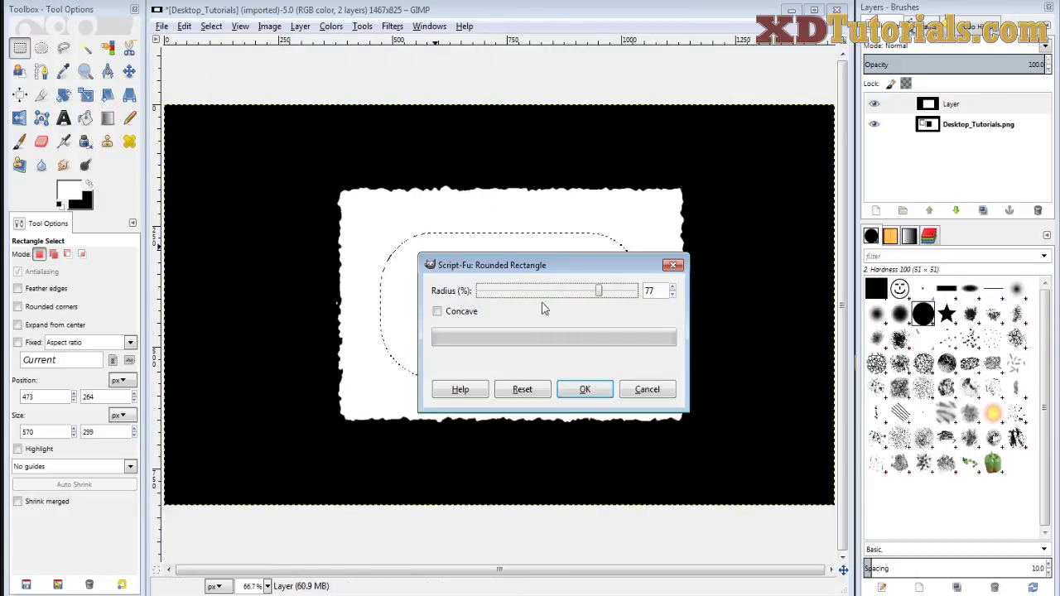
left_click_drag(584, 265, 390, 406)
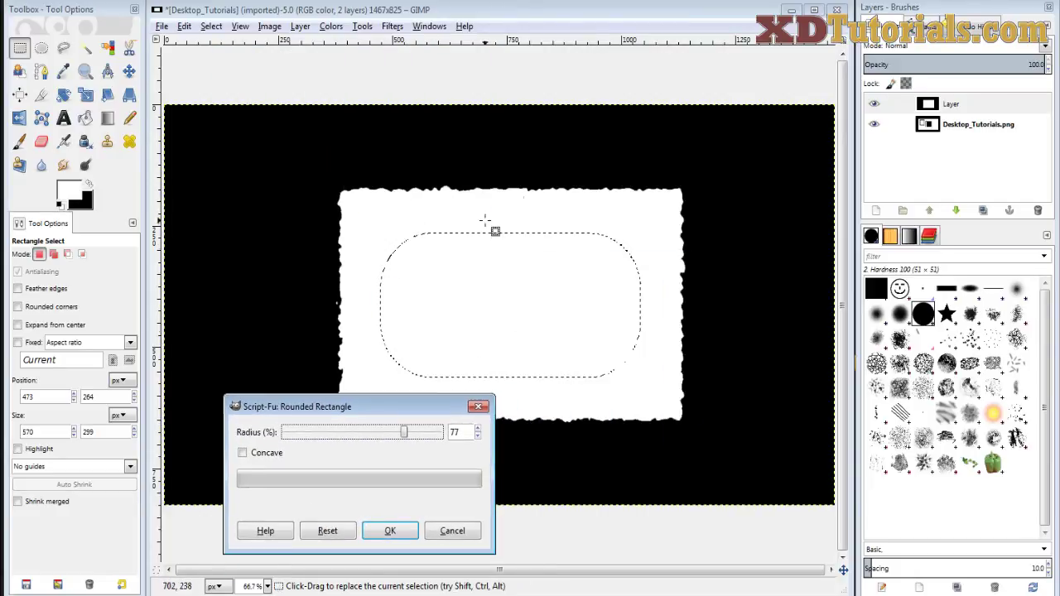
left_click(452, 531)
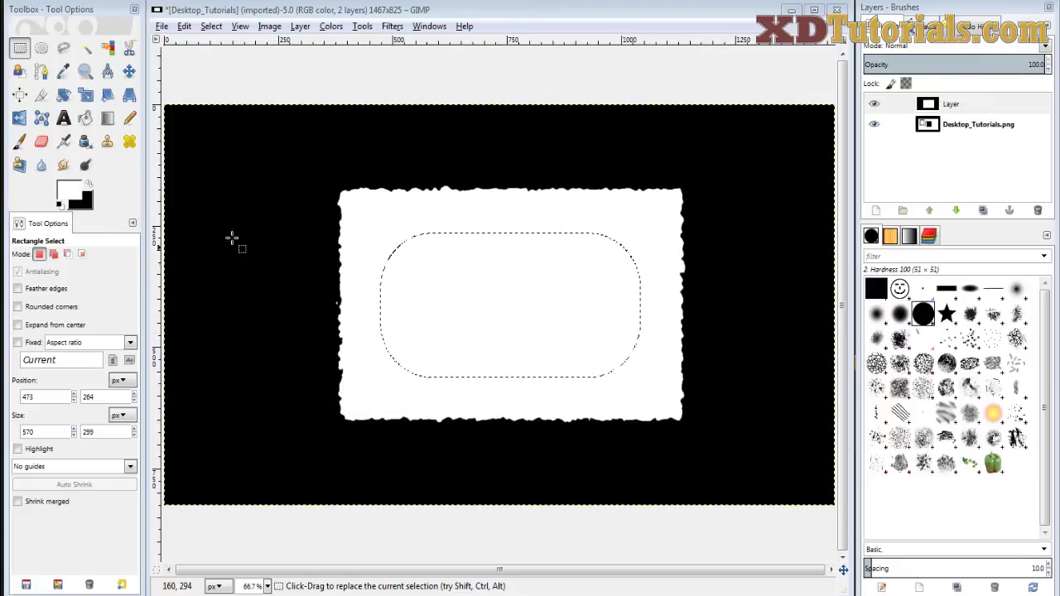
- Bucket-fill the rounded selection black and clear the selection
left_click(85, 117)
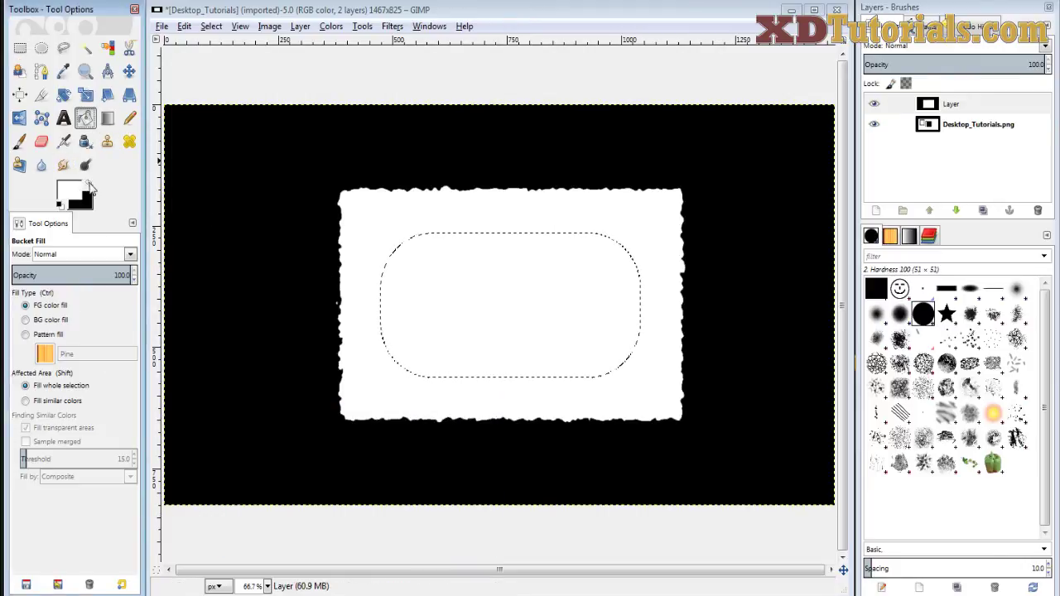
left_click(91, 185)
left_click(406, 274)
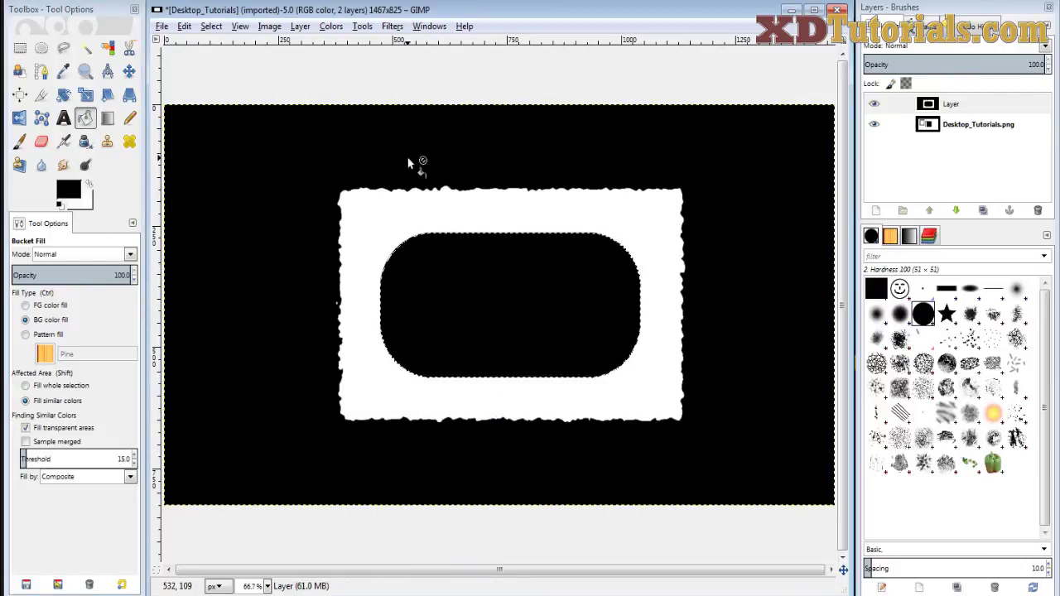
key("ctrl+shift+a")
- Open the Selection Editor and move it aside
left_click(211, 27)
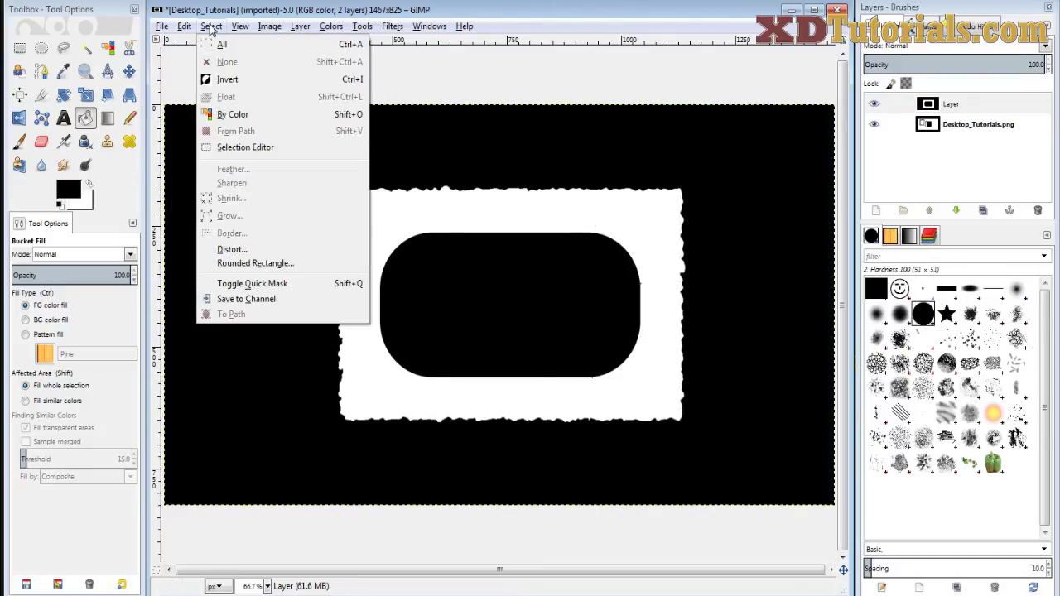
left_click(243, 149)
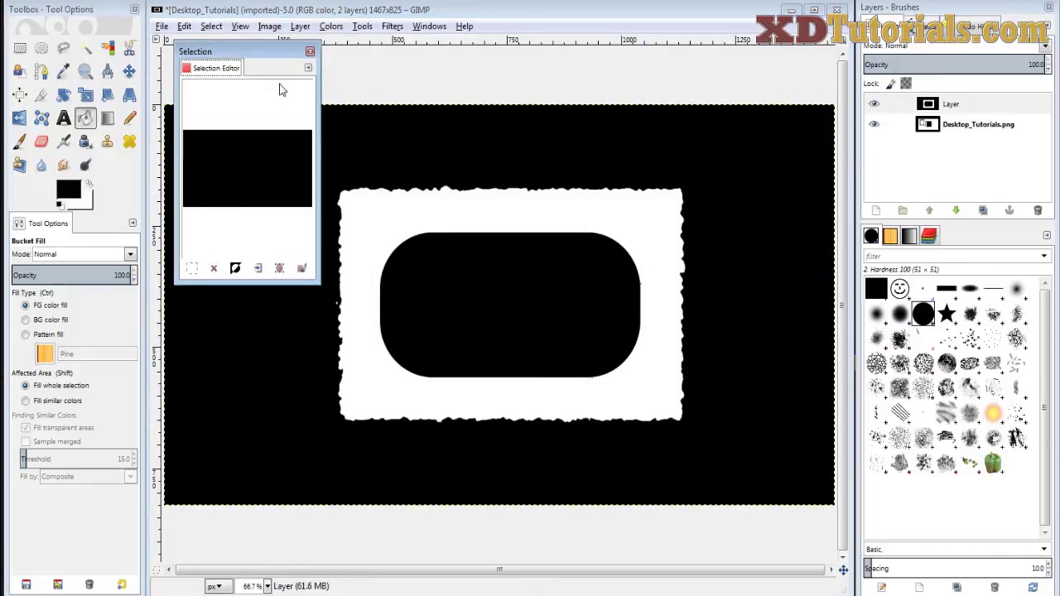
left_click_drag(270, 53, 316, 71)
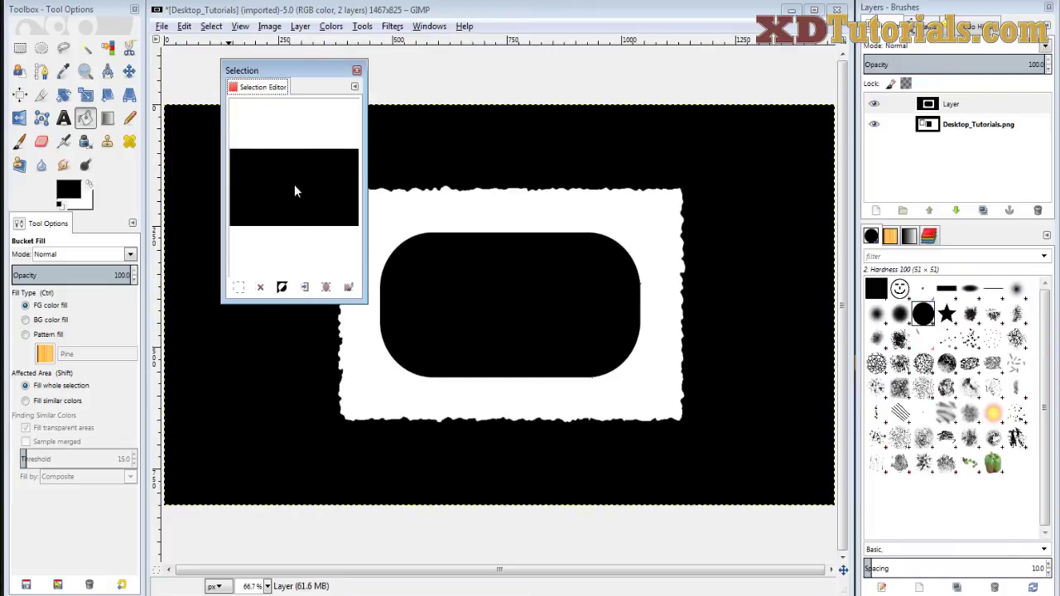
- Select a rectangle at the upper right, then replace it with one at the lower left
left_click(20, 48)
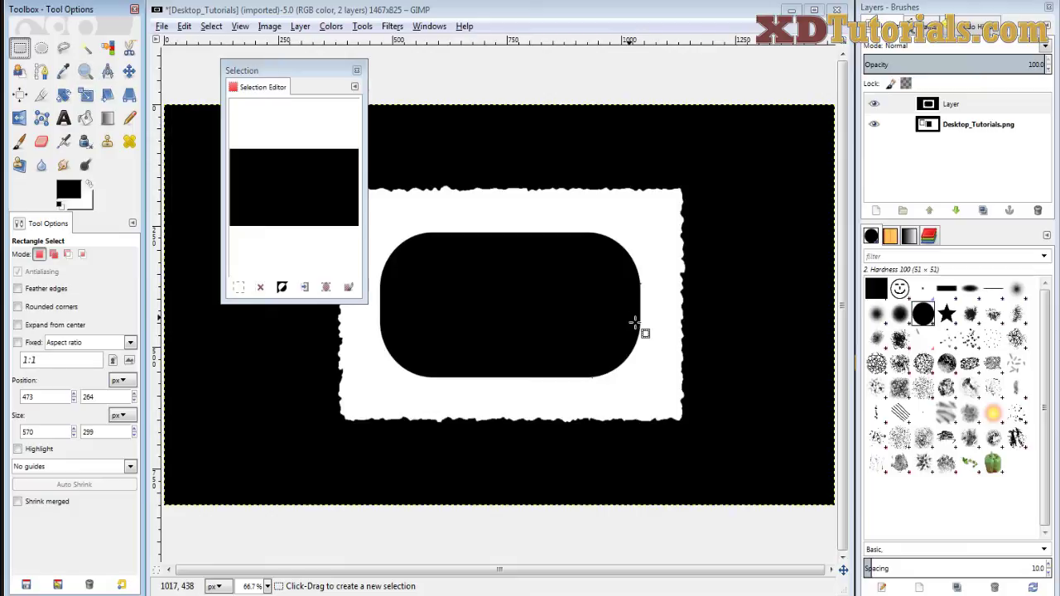
left_click_drag(553, 149, 808, 352)
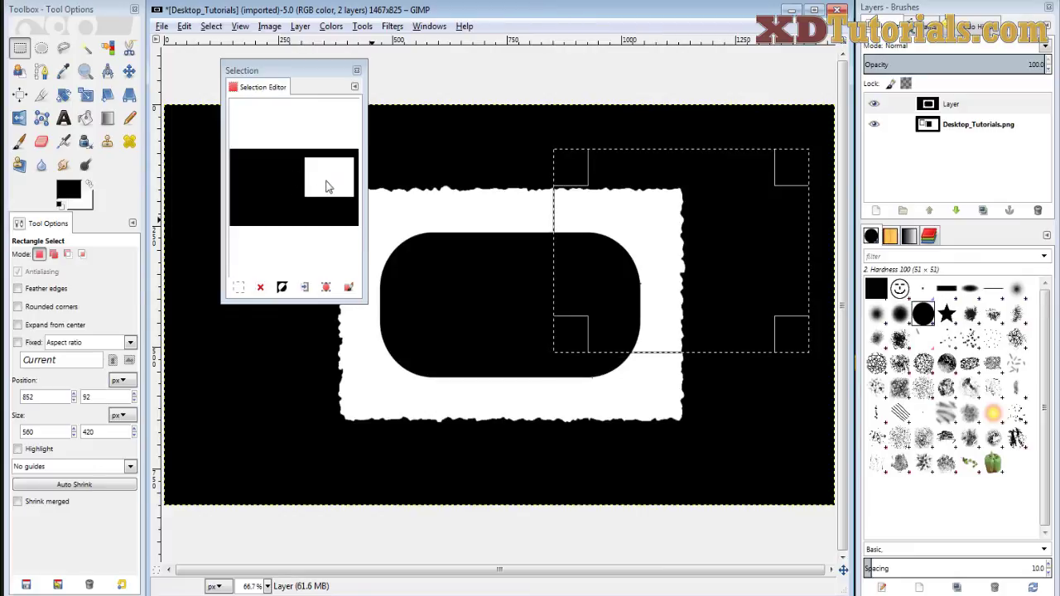
left_click_drag(216, 334, 408, 476)
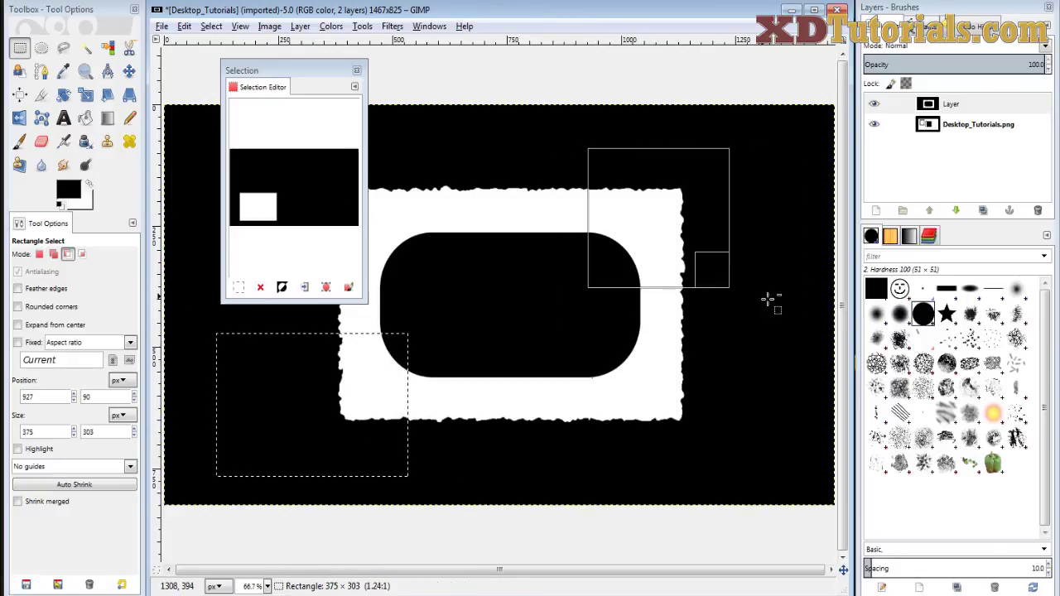